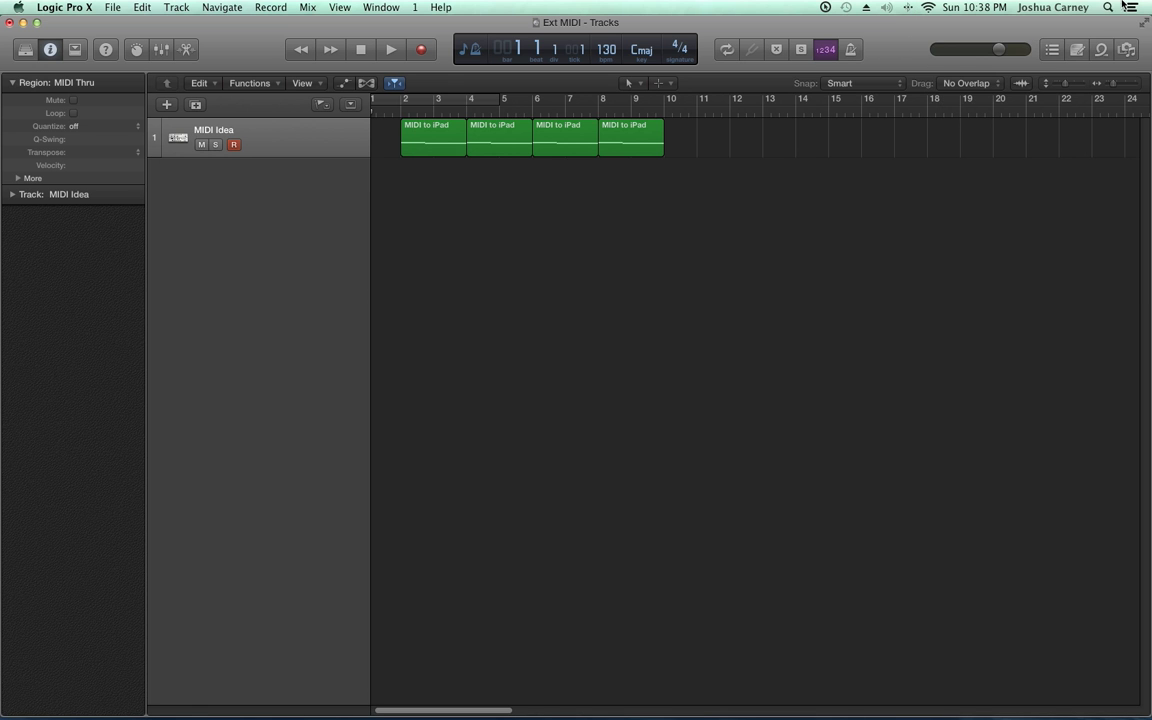
Launch Audio MIDI Setup from a Spotlight search for 'audio midi' and centre its Audio Devices window.
{"action": "left_click", "coordinate": [1109, 8]}
{"action": "type", "text": "audio midi"}
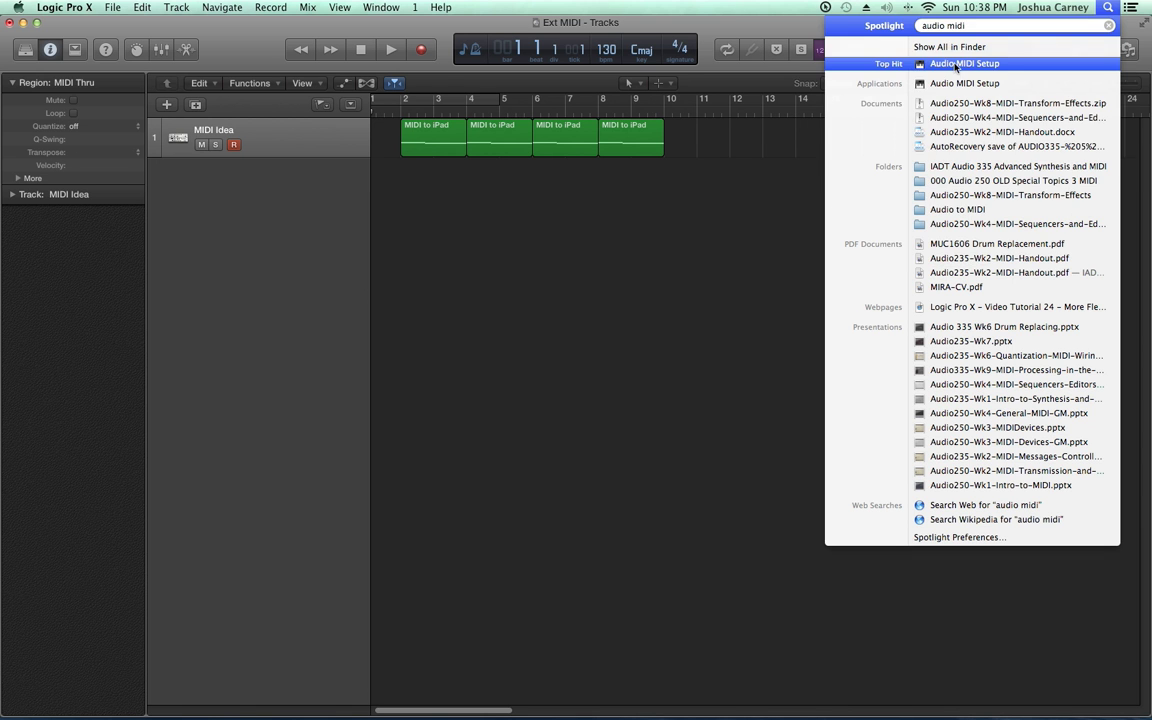
{"action": "left_click", "coordinate": [955, 64]}
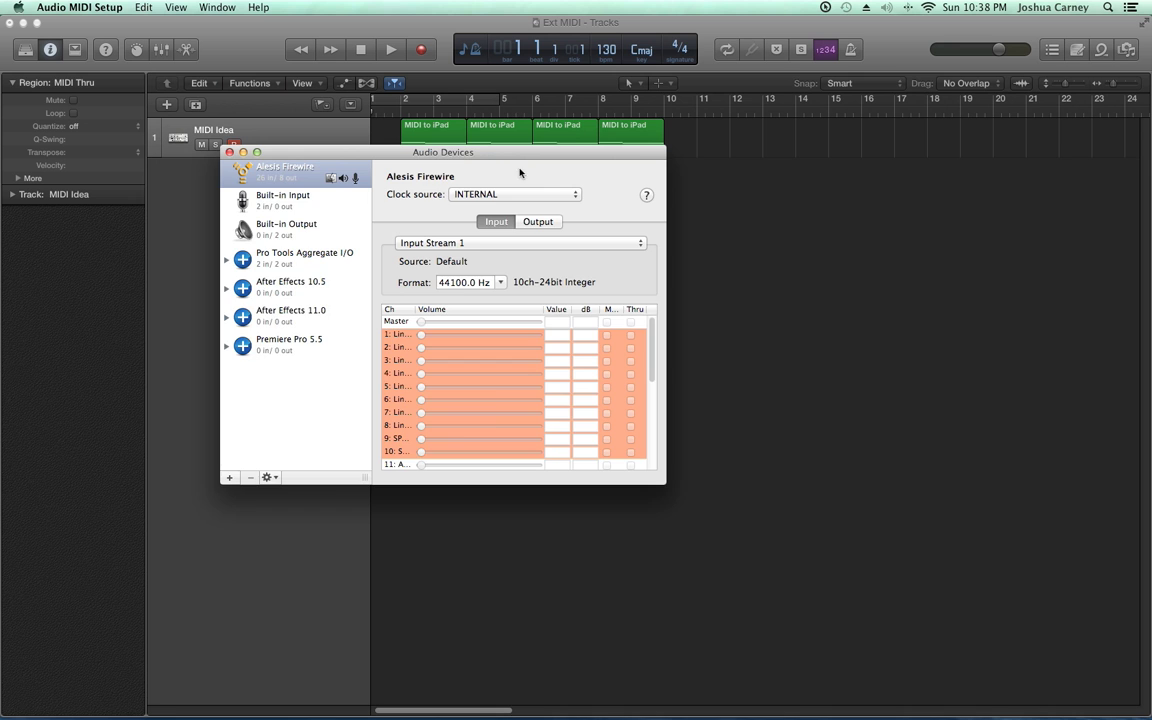
{"action": "left_click_drag", "start_coordinate": [442, 154], "coordinate": [651, 212]}
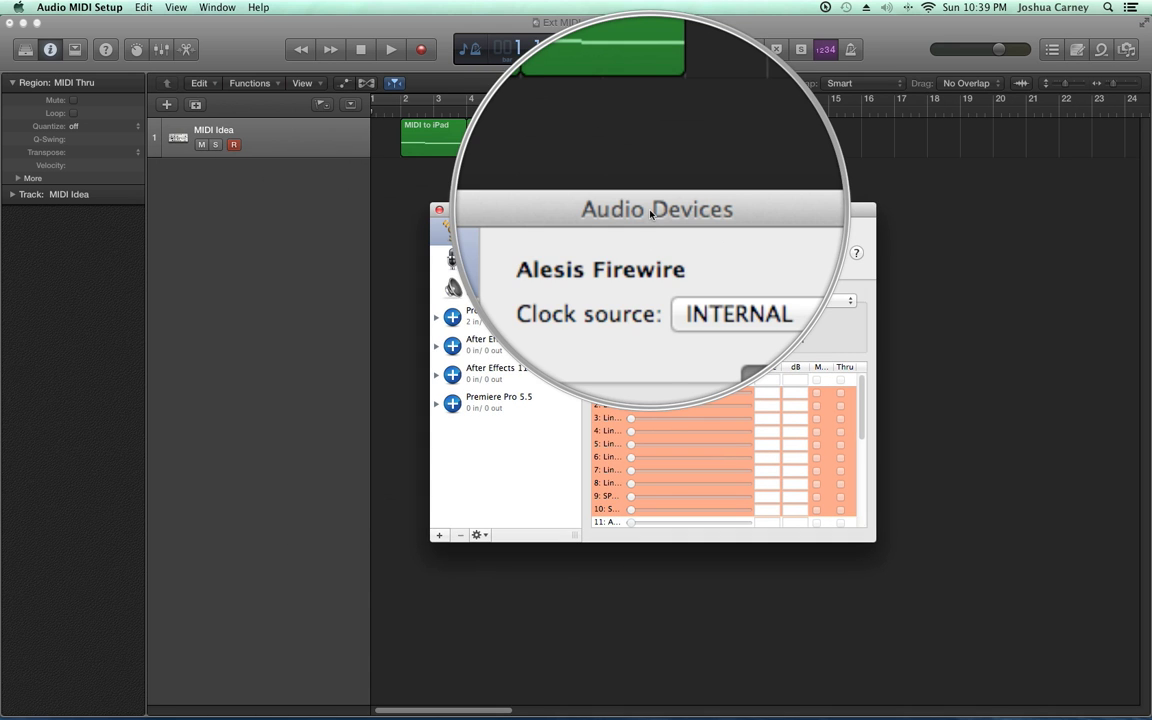
{"action": "left_click", "coordinate": [205, 7]}
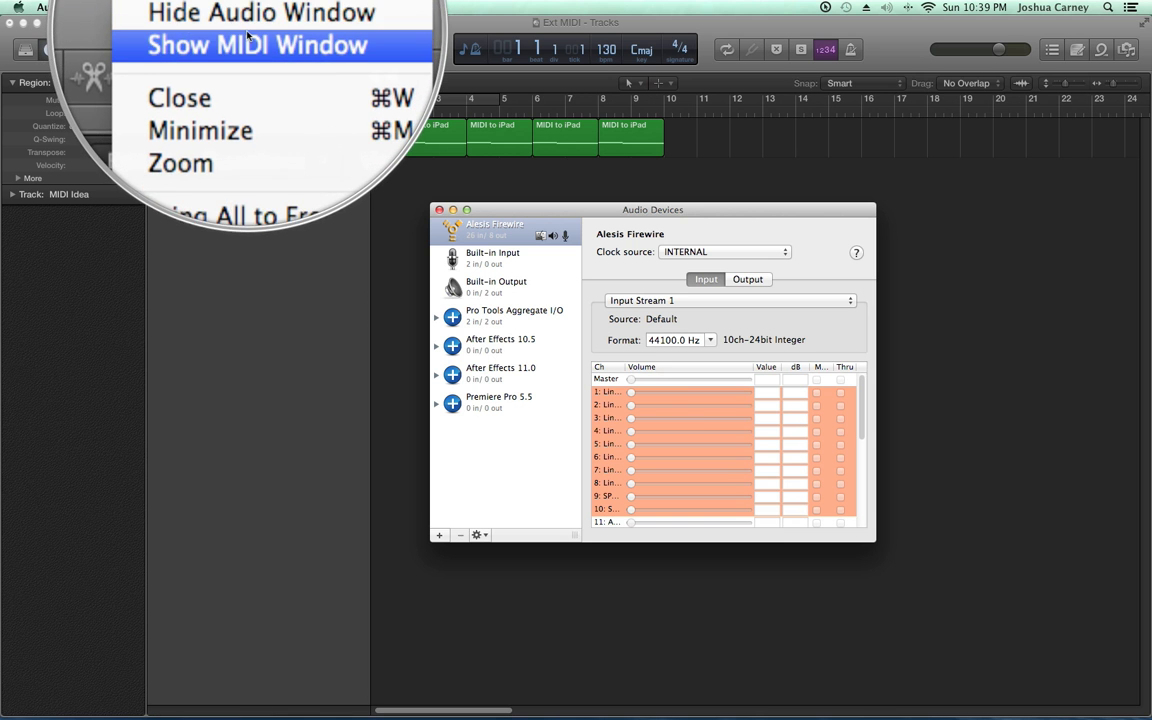
Show the MIDI Studio window to review the connected devices, then hide Audio MIDI Setup.
{"action": "left_click", "coordinate": [210, 36]}
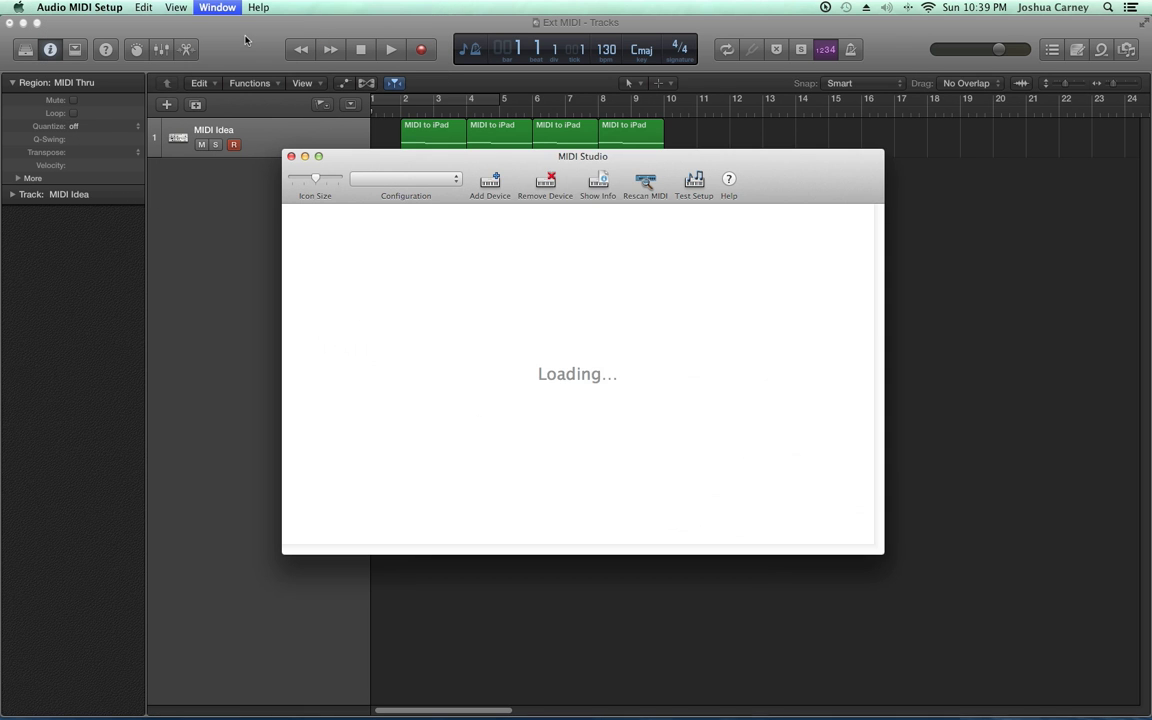
{"action": "left_click_drag", "start_coordinate": [573, 148], "coordinate": [619, 131]}
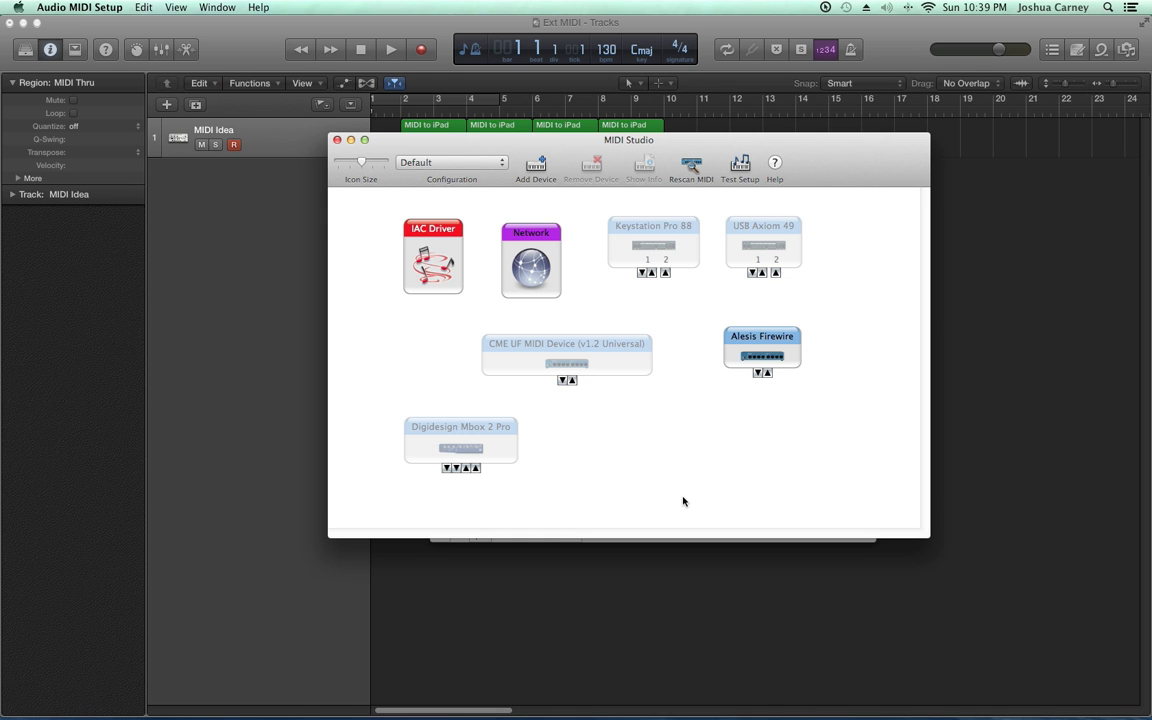
{"action": "key", "text": "super+q"}
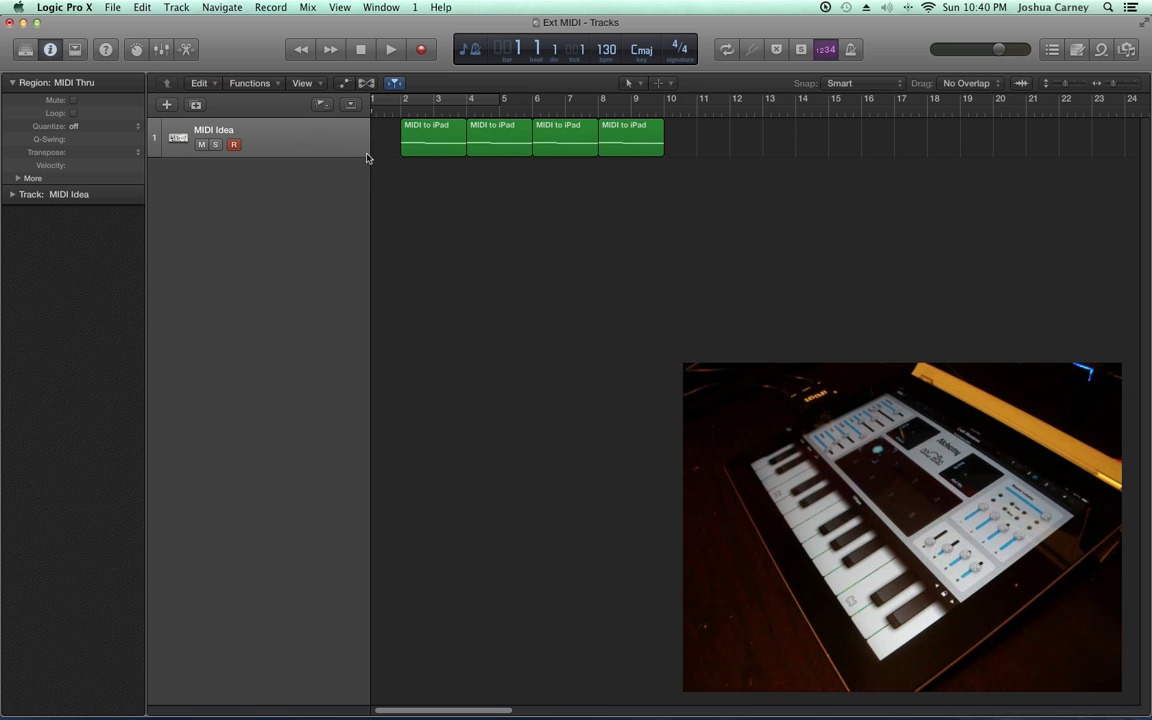
Create an External MIDI track (GM Device 1) and an Audio track (Audio 1) via New Tracks.
{"action": "left_click", "coordinate": [177, 8]}
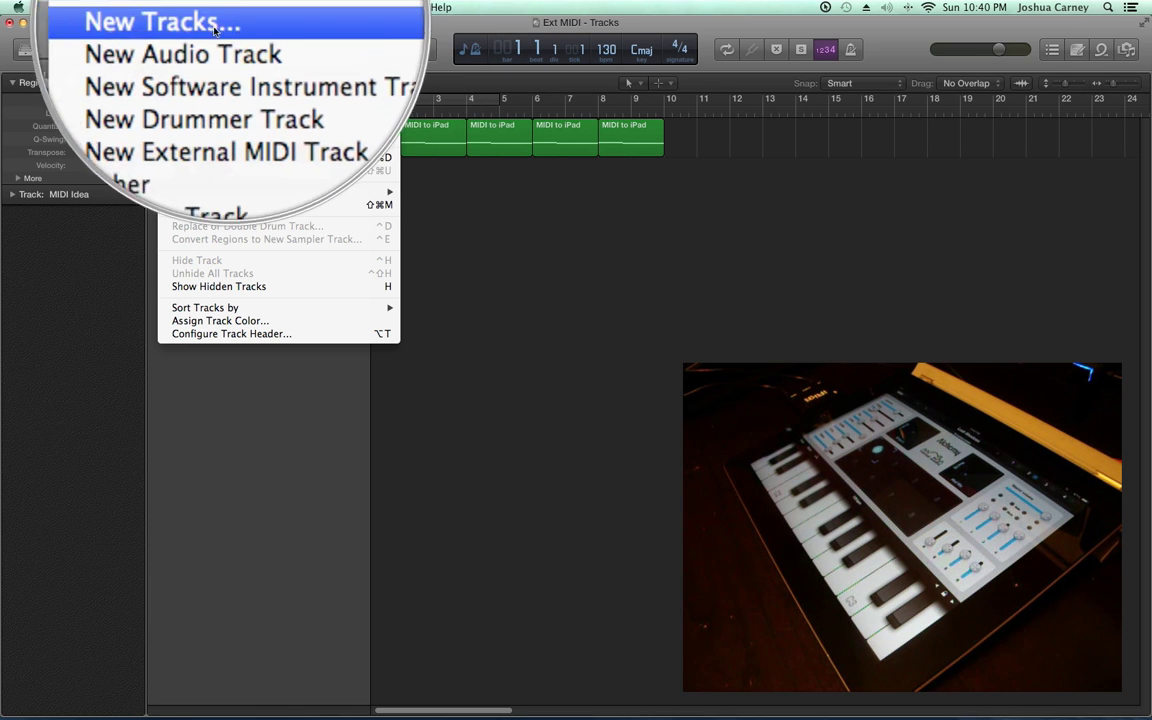
{"action": "left_click", "coordinate": [215, 25]}
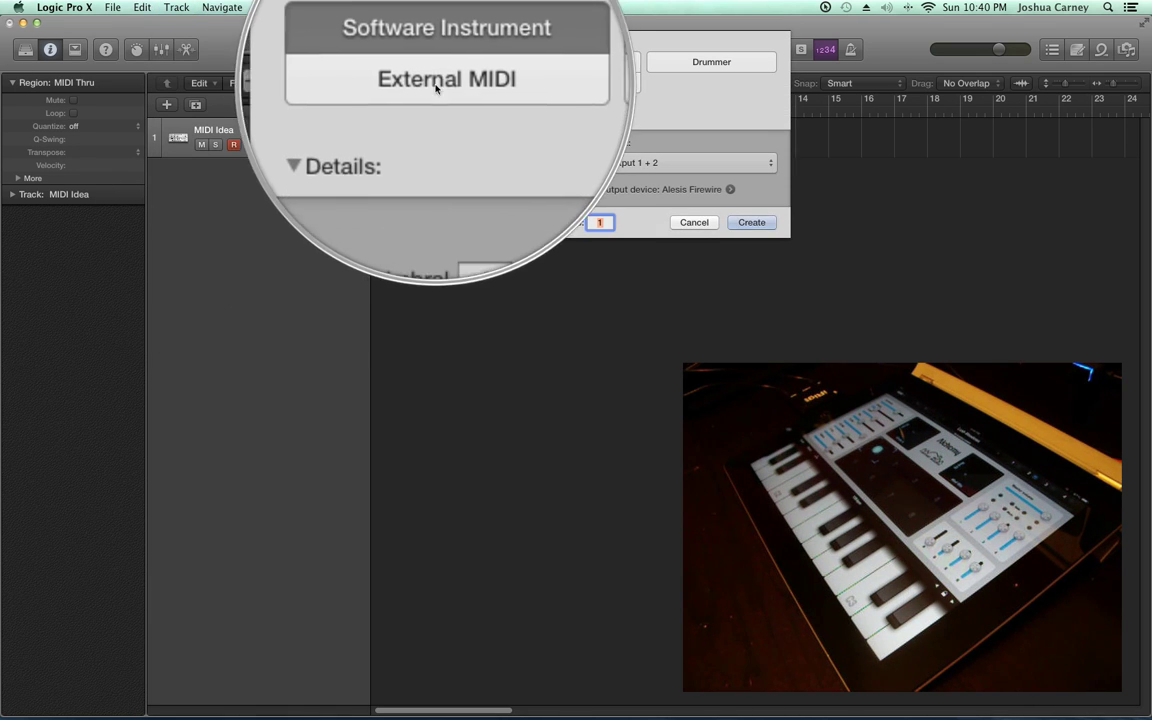
{"action": "left_click", "coordinate": [437, 83]}
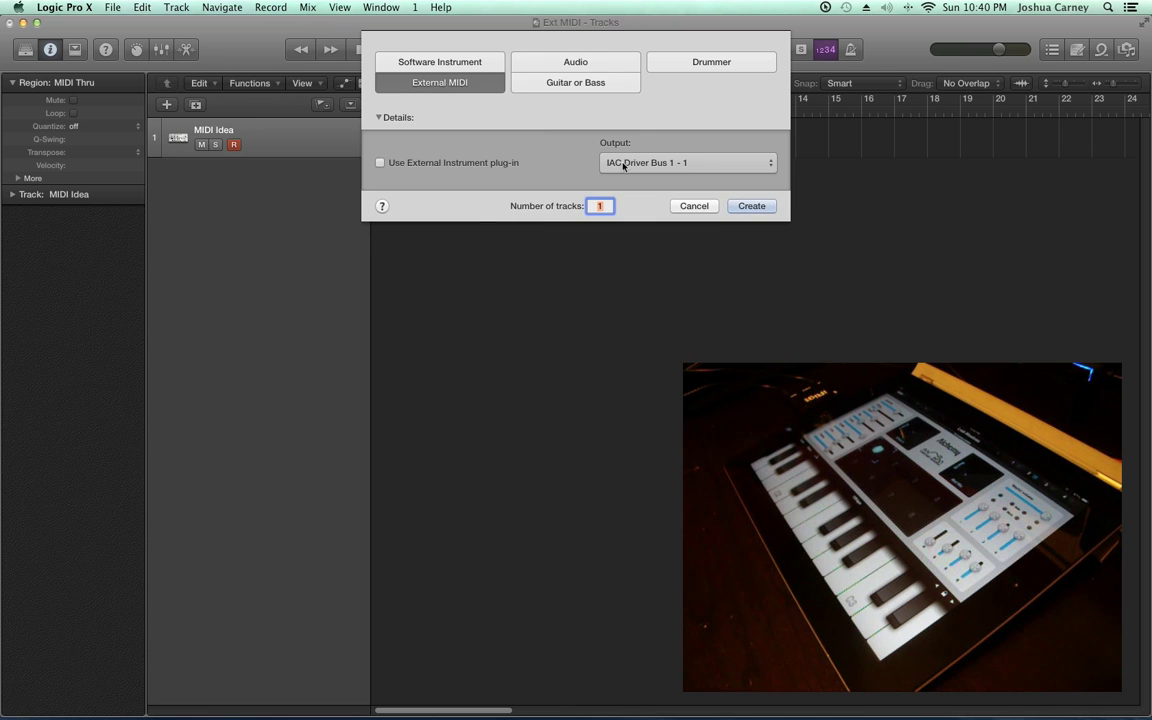
{"action": "left_click", "coordinate": [748, 218]}
{"action": "left_click", "coordinate": [176, 7]}
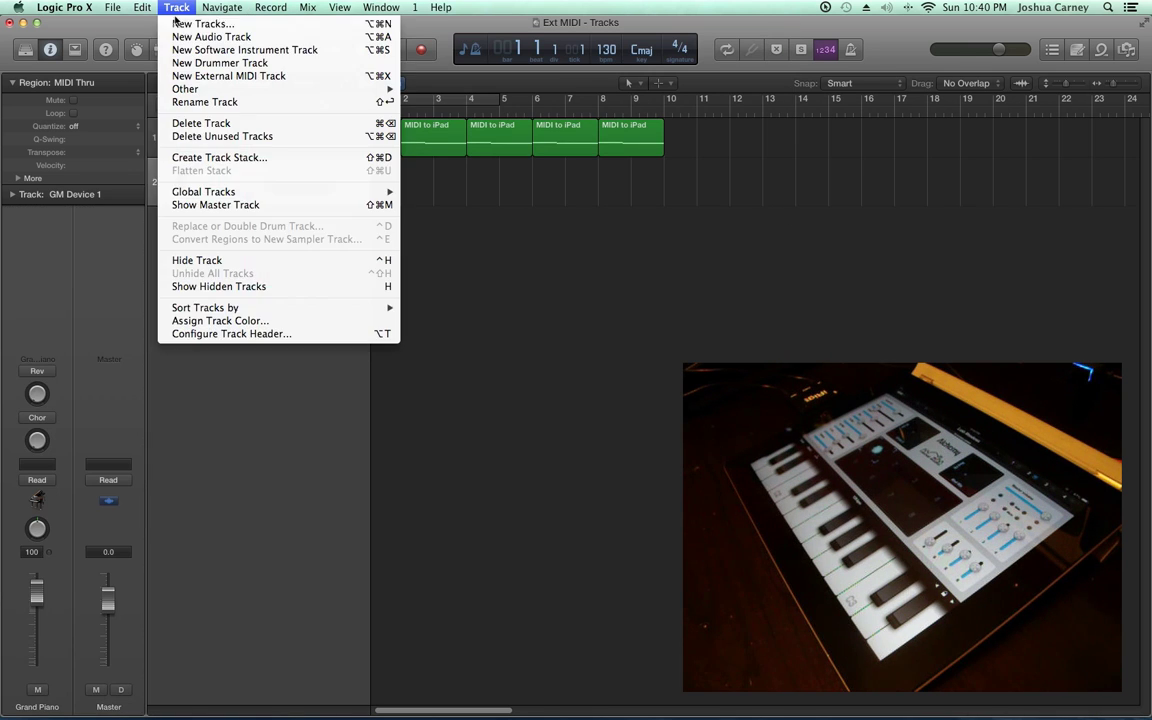
{"action": "left_click", "coordinate": [181, 28]}
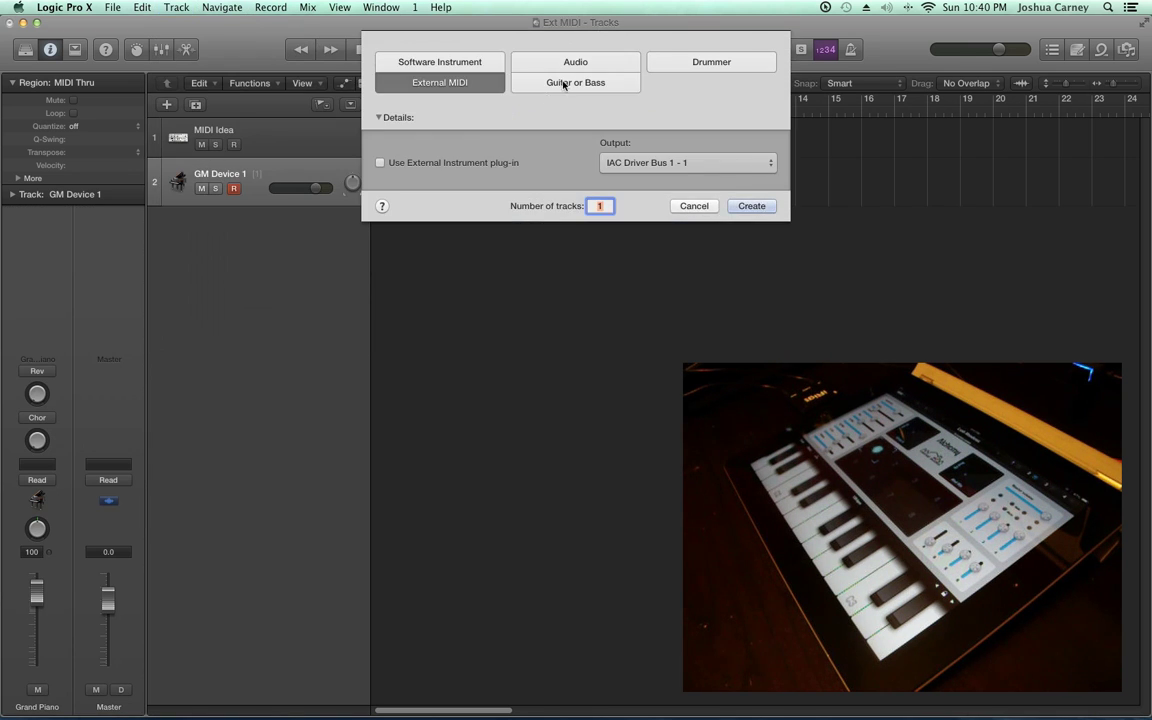
{"action": "left_click", "coordinate": [576, 63]}
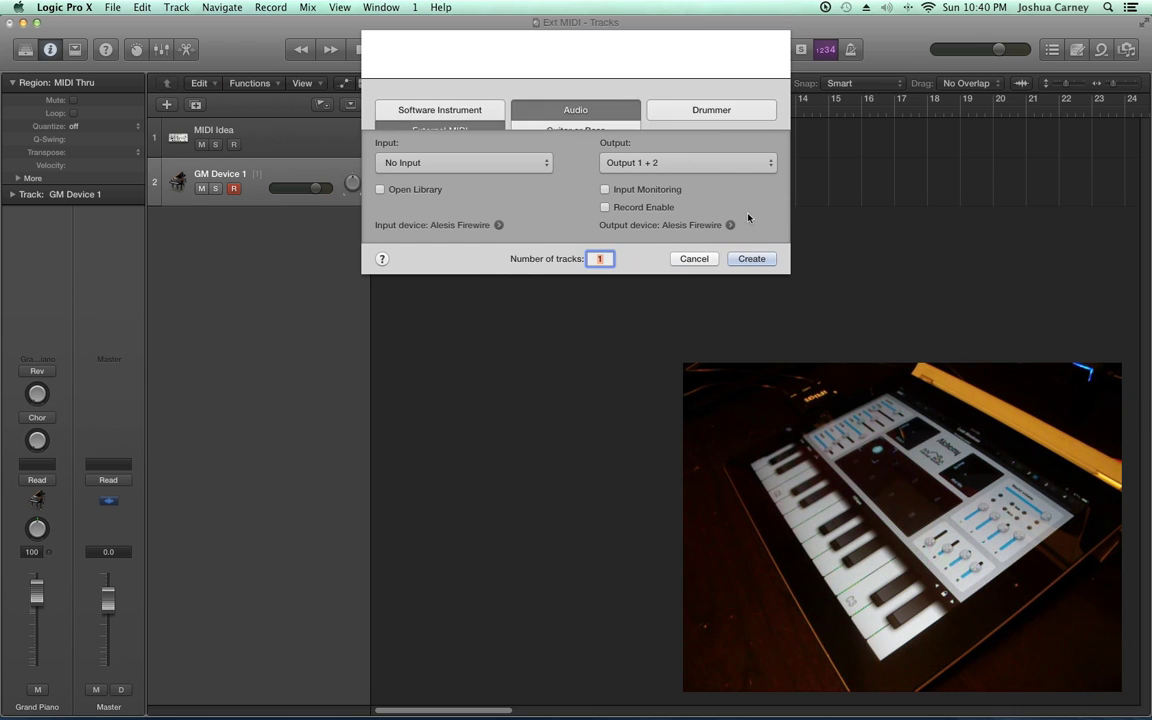
{"action": "left_click", "coordinate": [752, 258]}
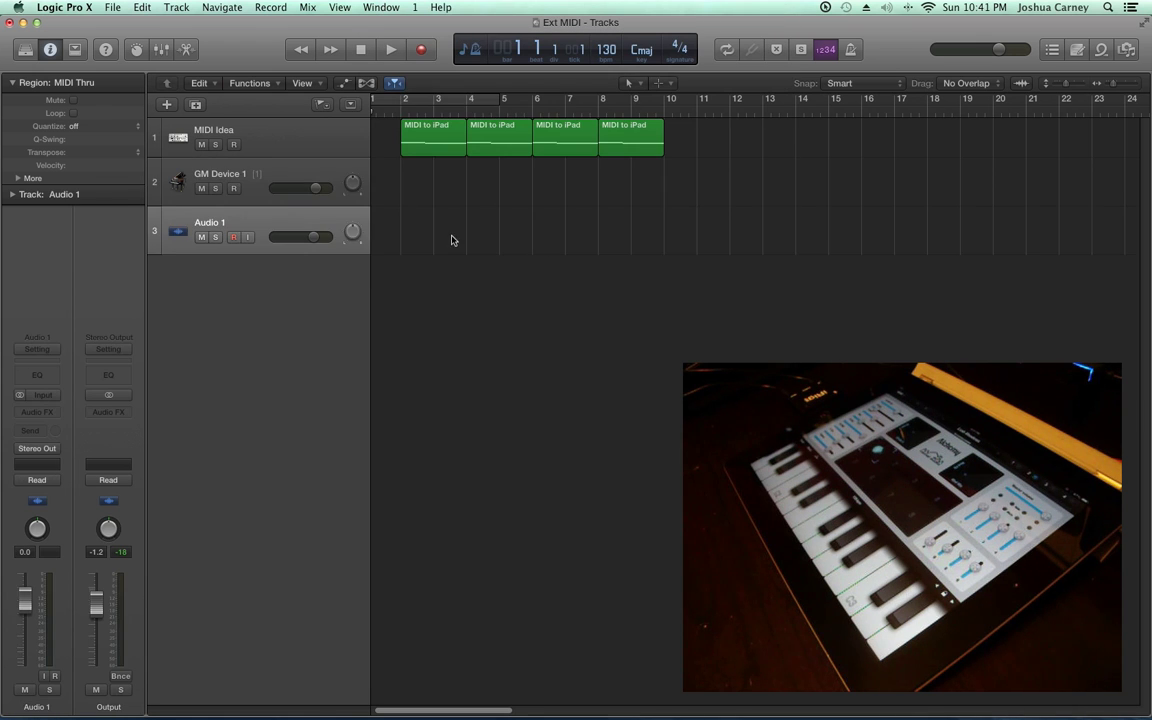
Move Audio 1 above GM Device 1 and make both tracks taller.
{"action": "left_click_drag", "start_coordinate": [265, 227], "coordinate": [262, 180]}
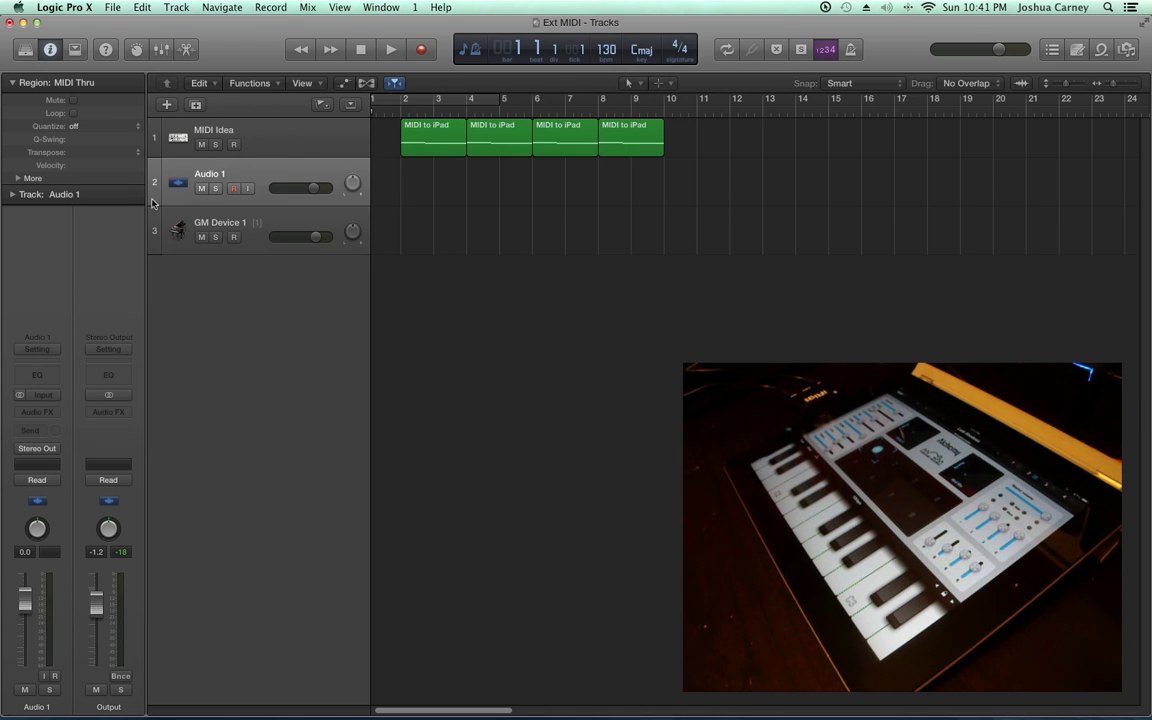
{"action": "left_click_drag", "start_coordinate": [149, 204], "coordinate": [150, 330]}
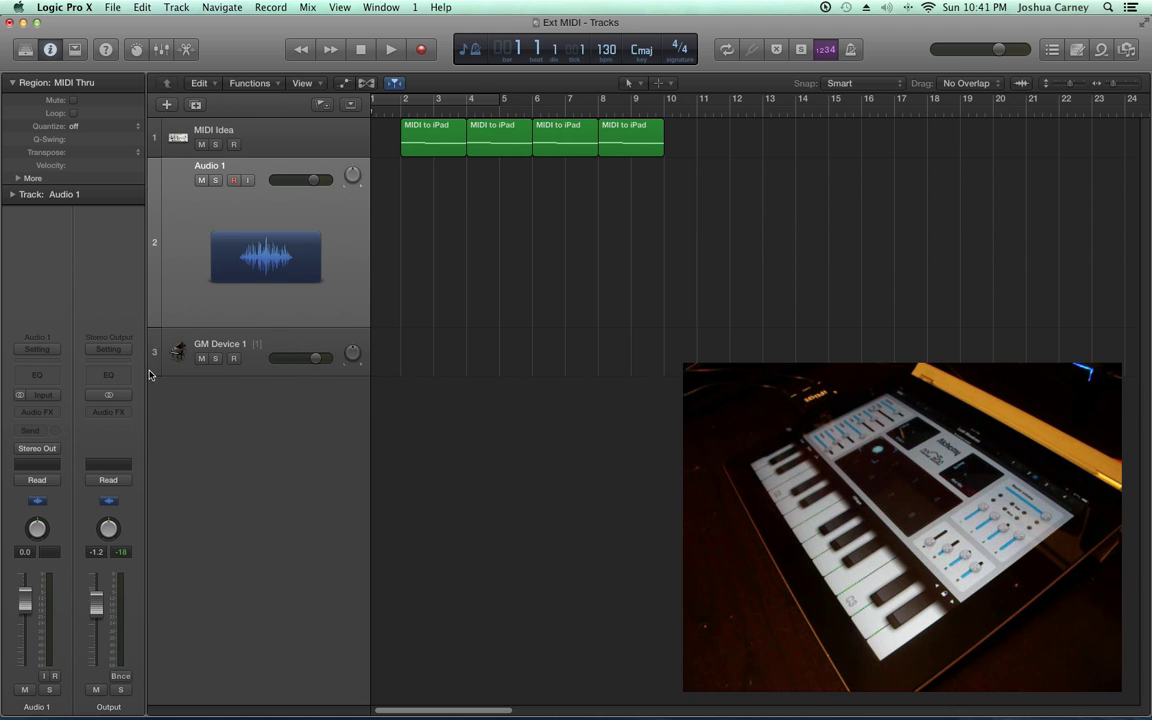
{"action": "left_click_drag", "start_coordinate": [150, 374], "coordinate": [150, 520]}
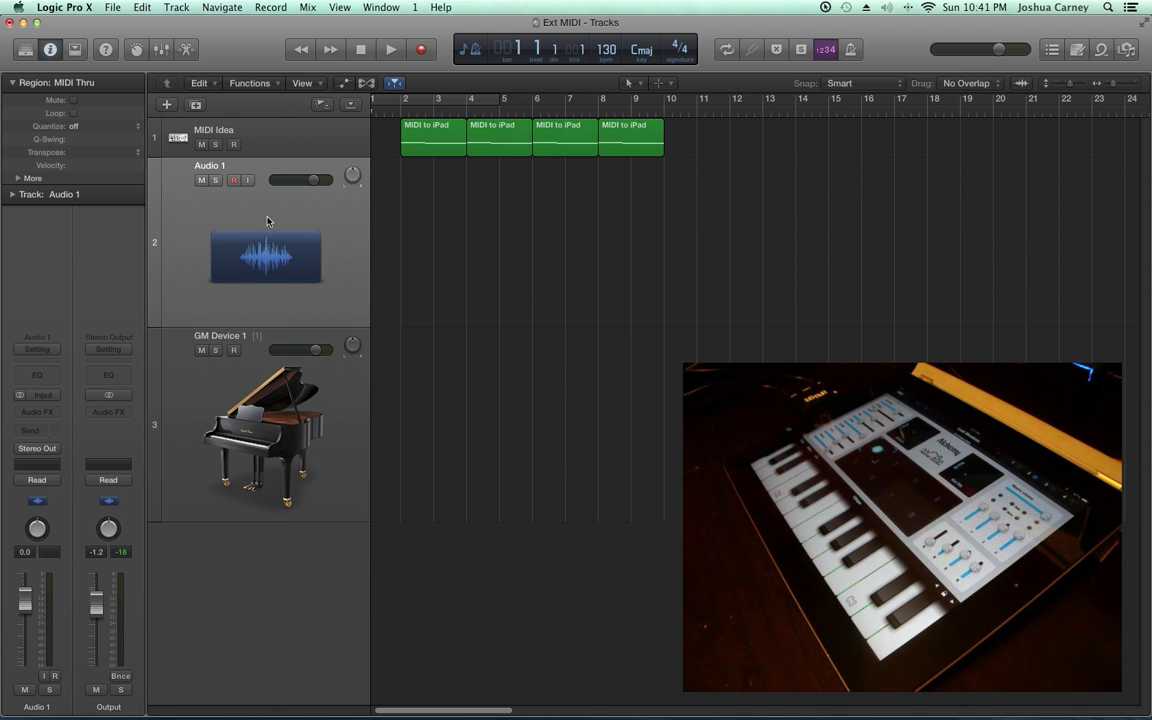
In GM Device 1's Track inspector, set Port to Alesis Firewire Port 1 and Channel to All.
{"action": "left_click", "coordinate": [227, 366]}
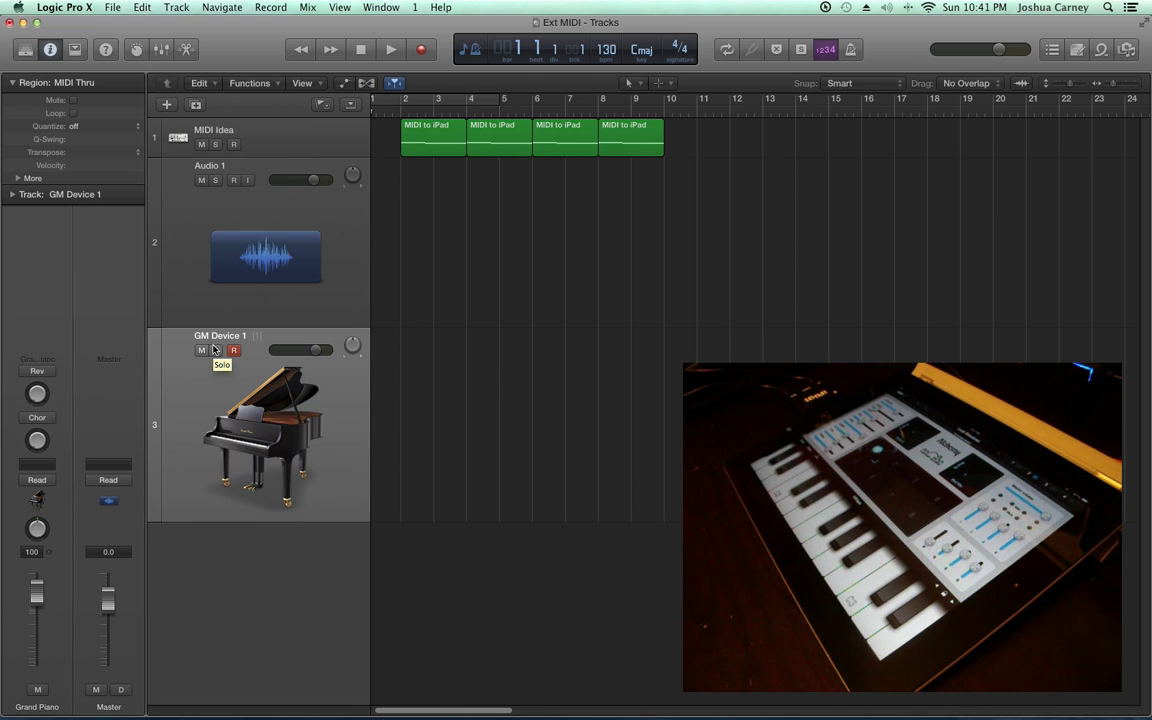
{"action": "left_click", "coordinate": [12, 196]}
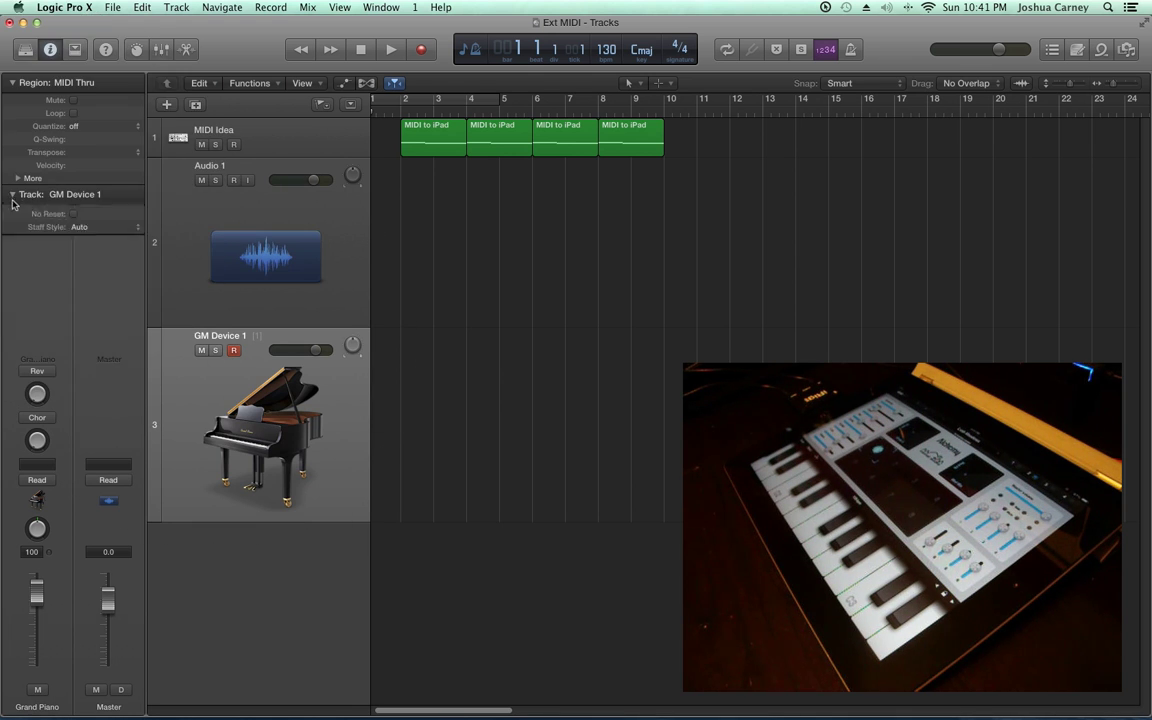
{"action": "left_click", "coordinate": [13, 84]}
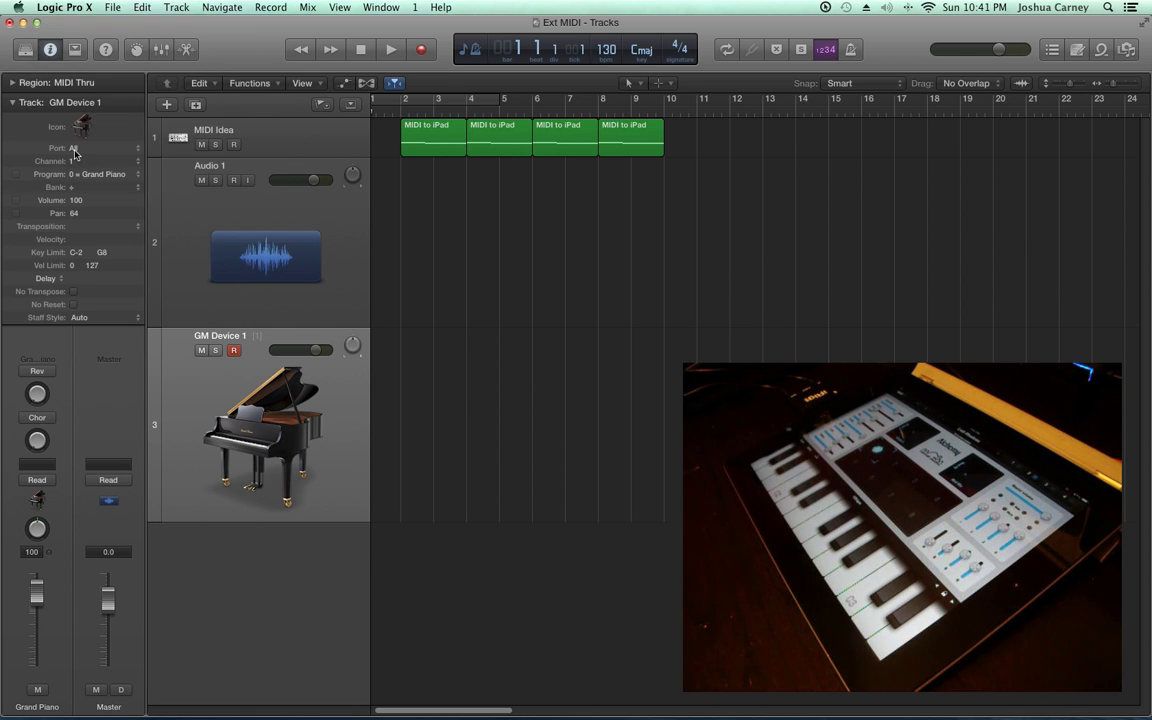
{"action": "left_click", "coordinate": [70, 145]}
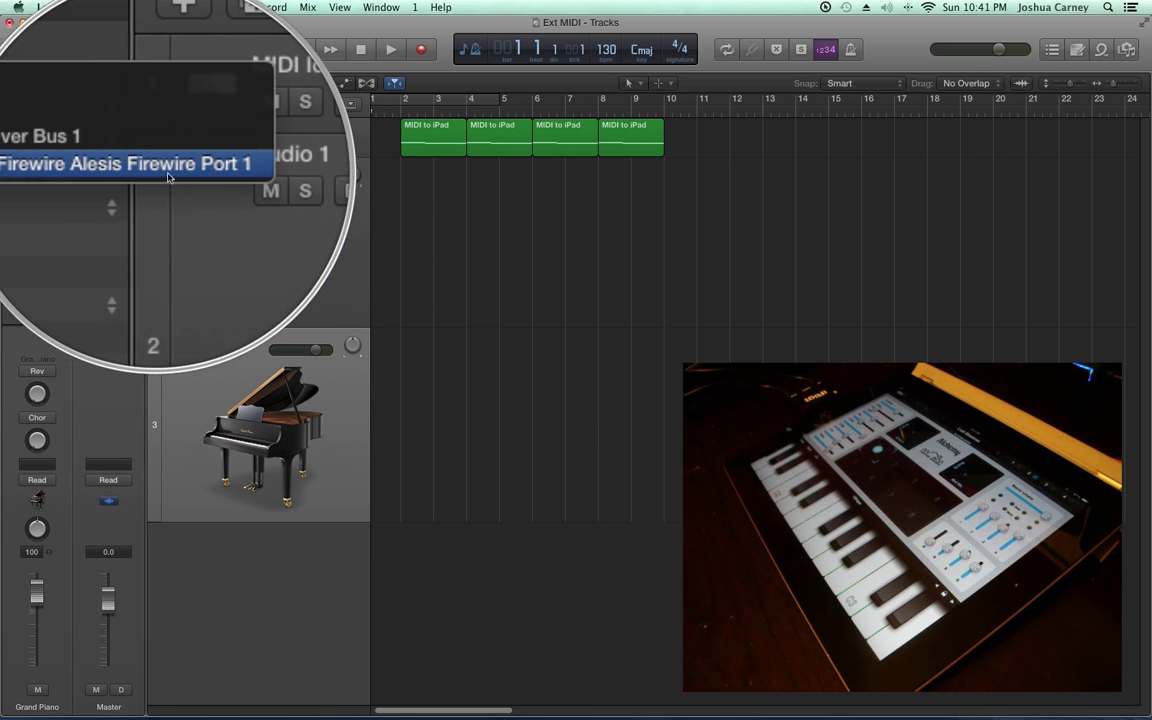
{"action": "left_click", "coordinate": [122, 180]}
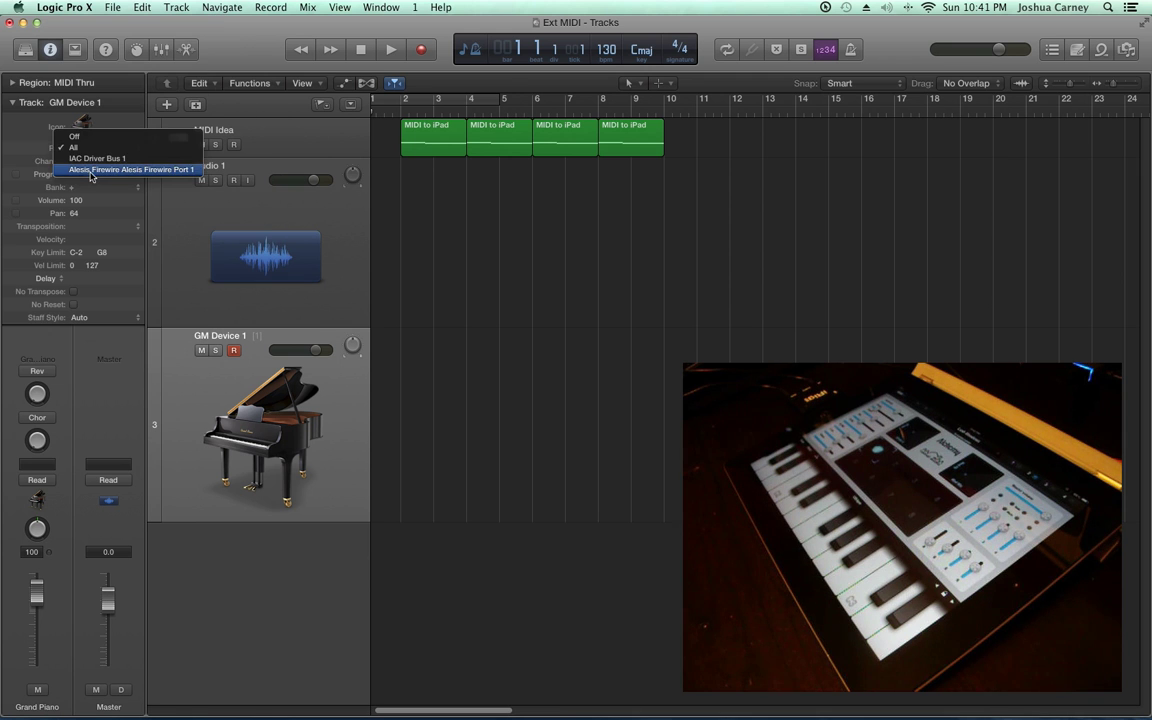
{"action": "left_click", "coordinate": [80, 165]}
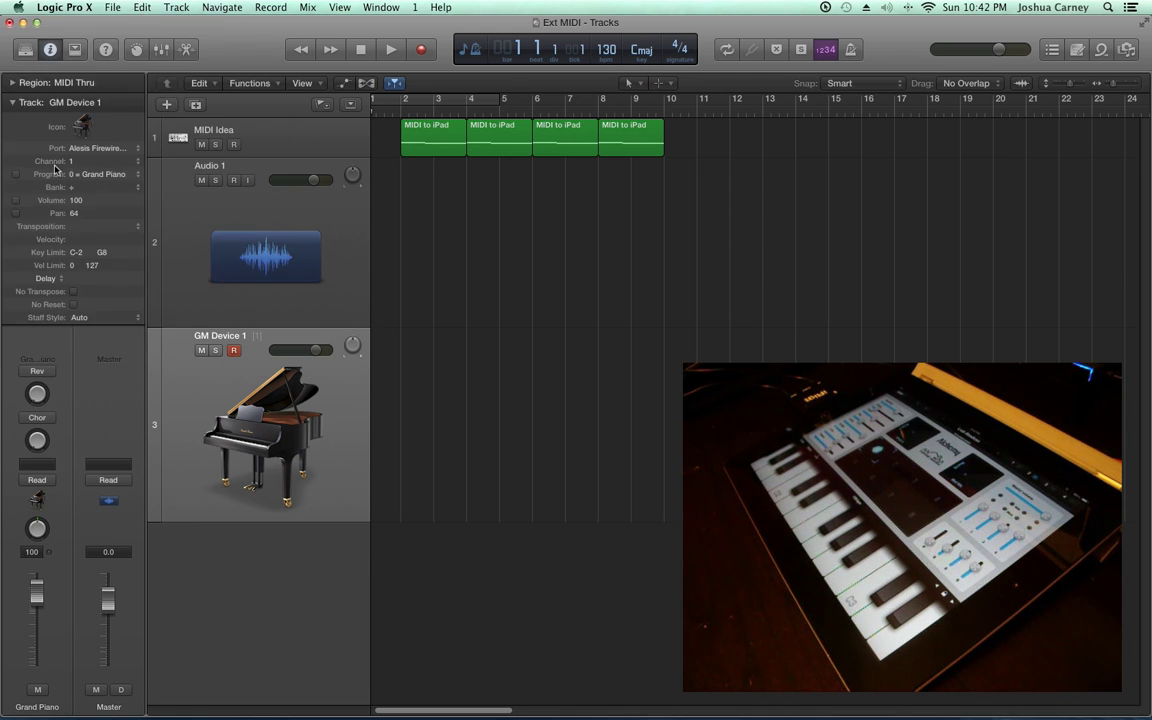
{"action": "left_click", "coordinate": [104, 160]}
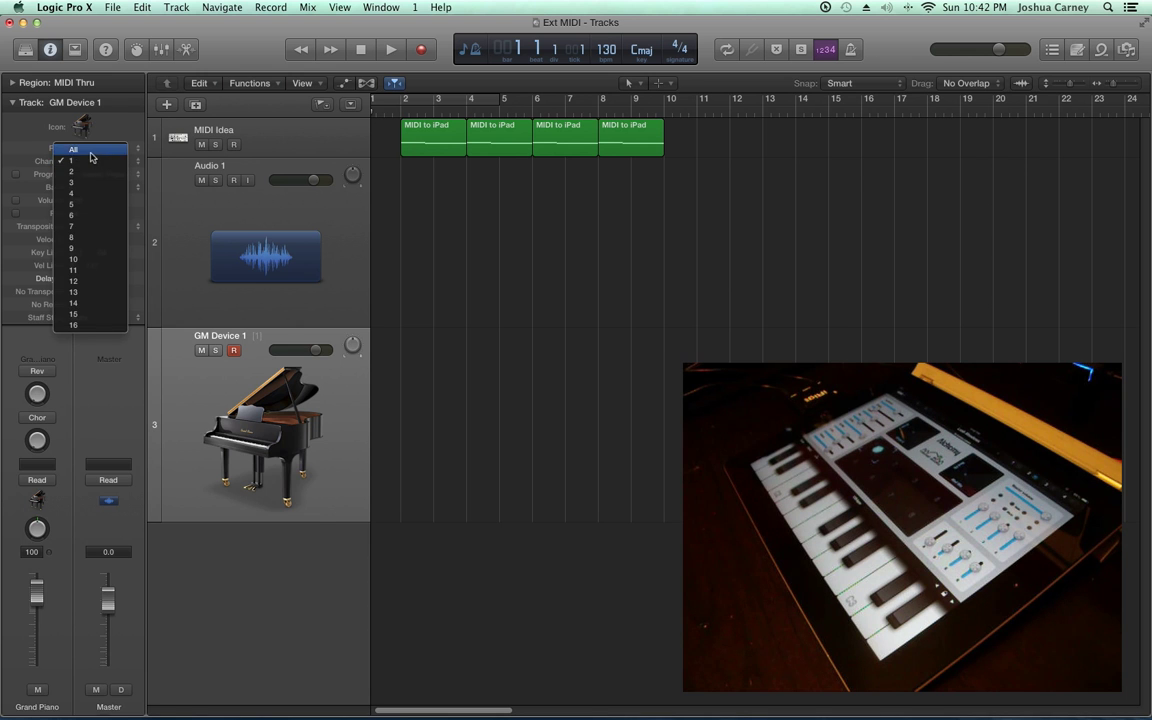
{"action": "left_click", "coordinate": [85, 149]}
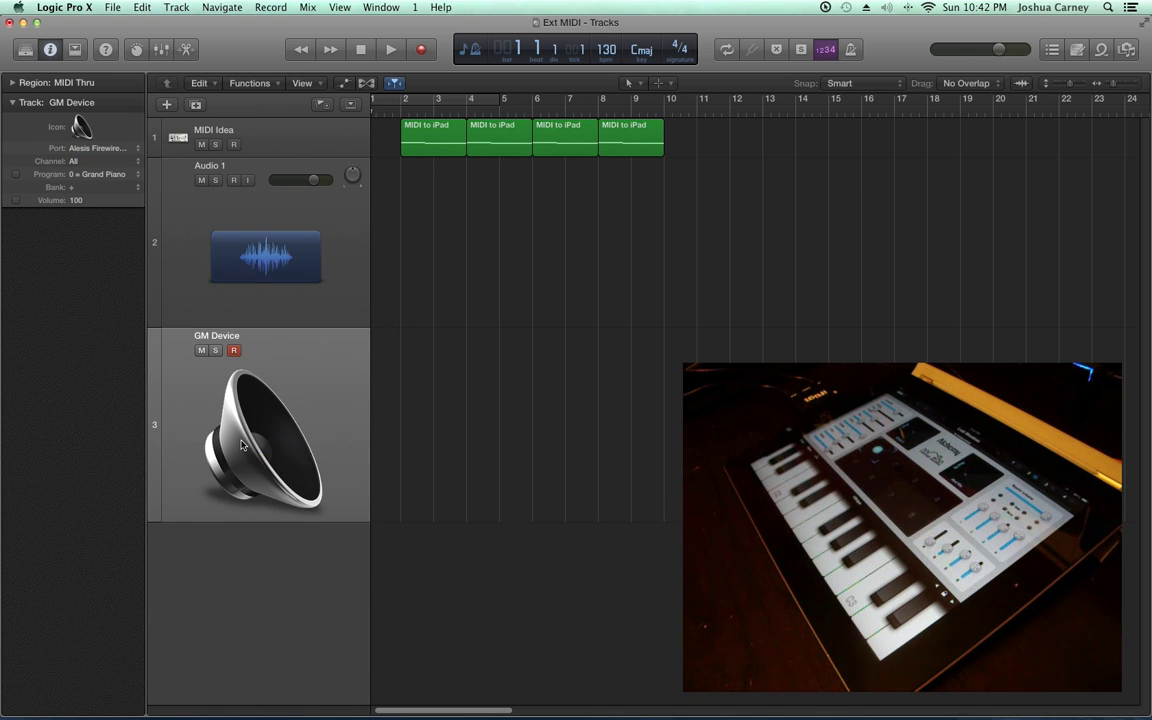
{"action": "left_click", "coordinate": [241, 445]}
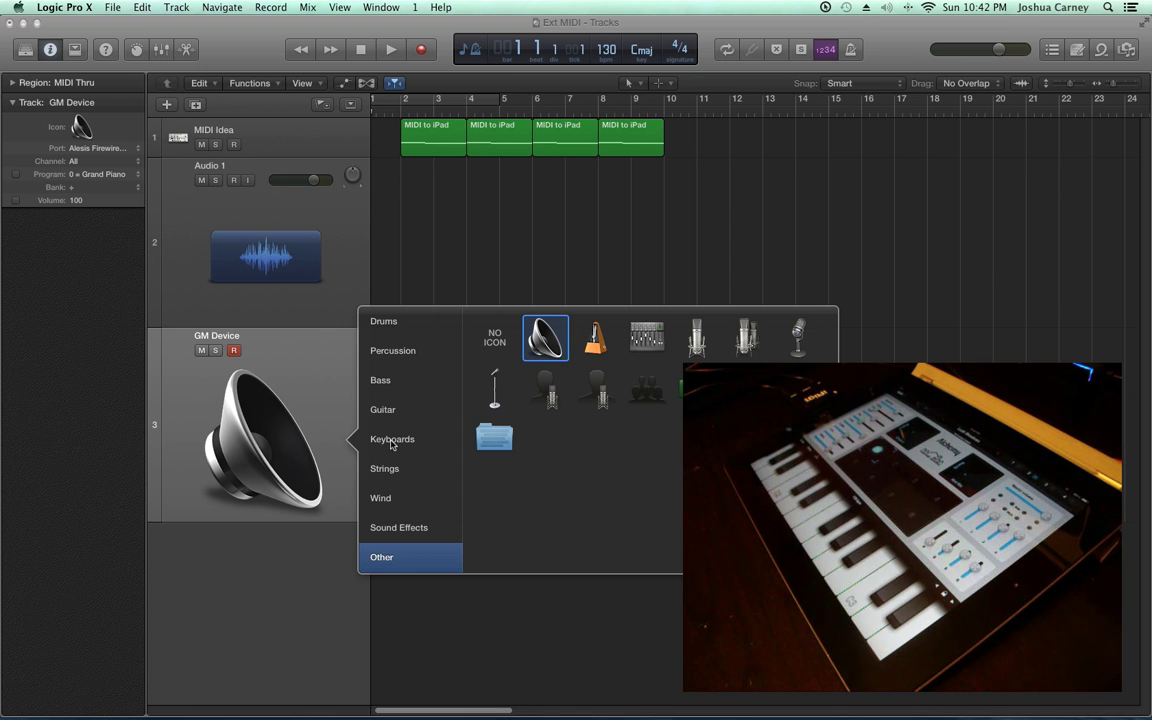
{"action": "left_click", "coordinate": [392, 441]}
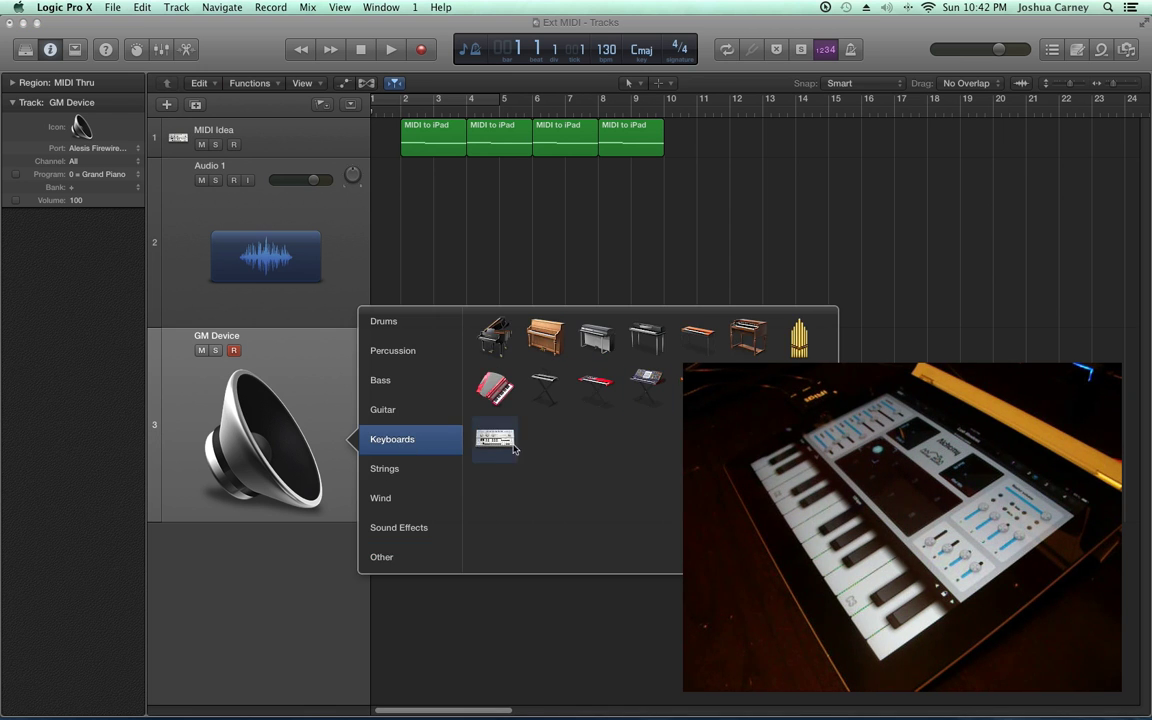
{"action": "left_click", "coordinate": [494, 440]}
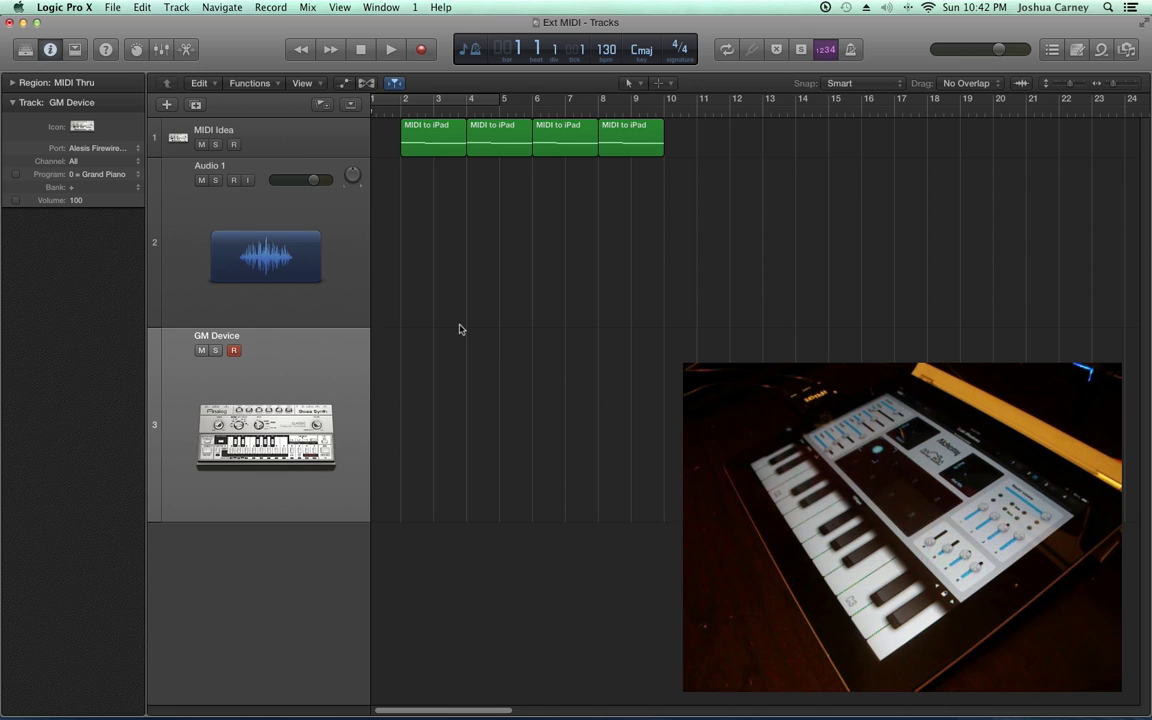
{"action": "double_click", "coordinate": [213, 336]}
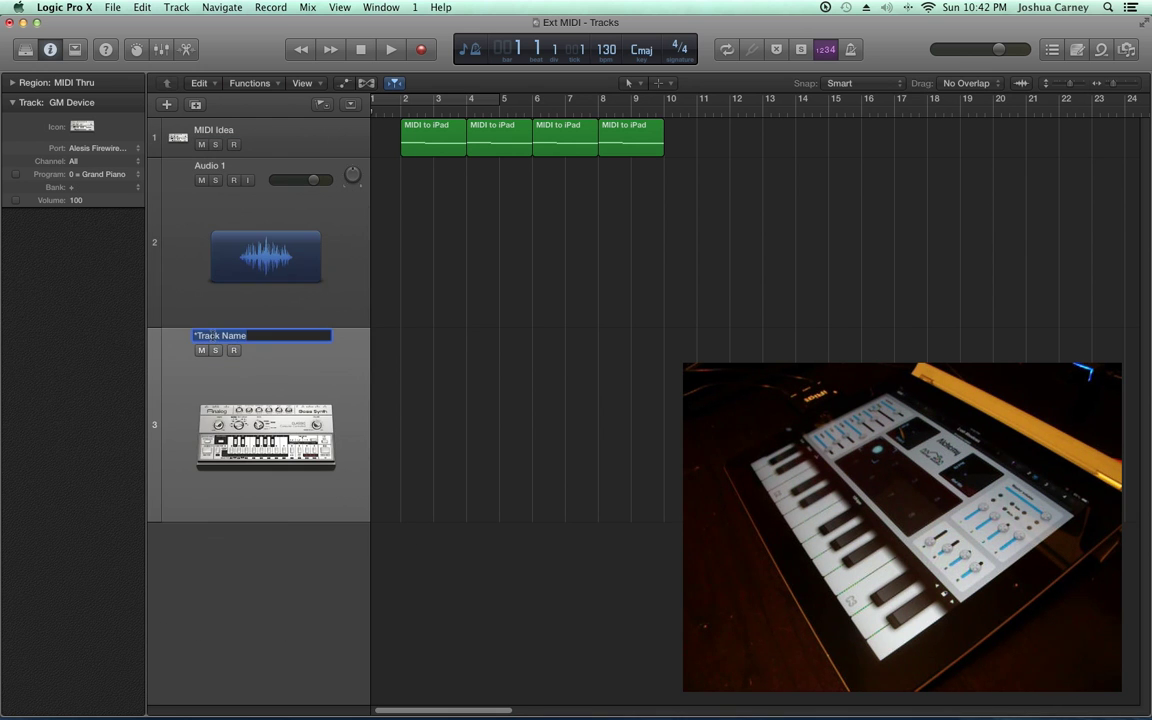
{"action": "type", "text": "MIDI to iPad"}
{"action": "key", "text": "Return"}
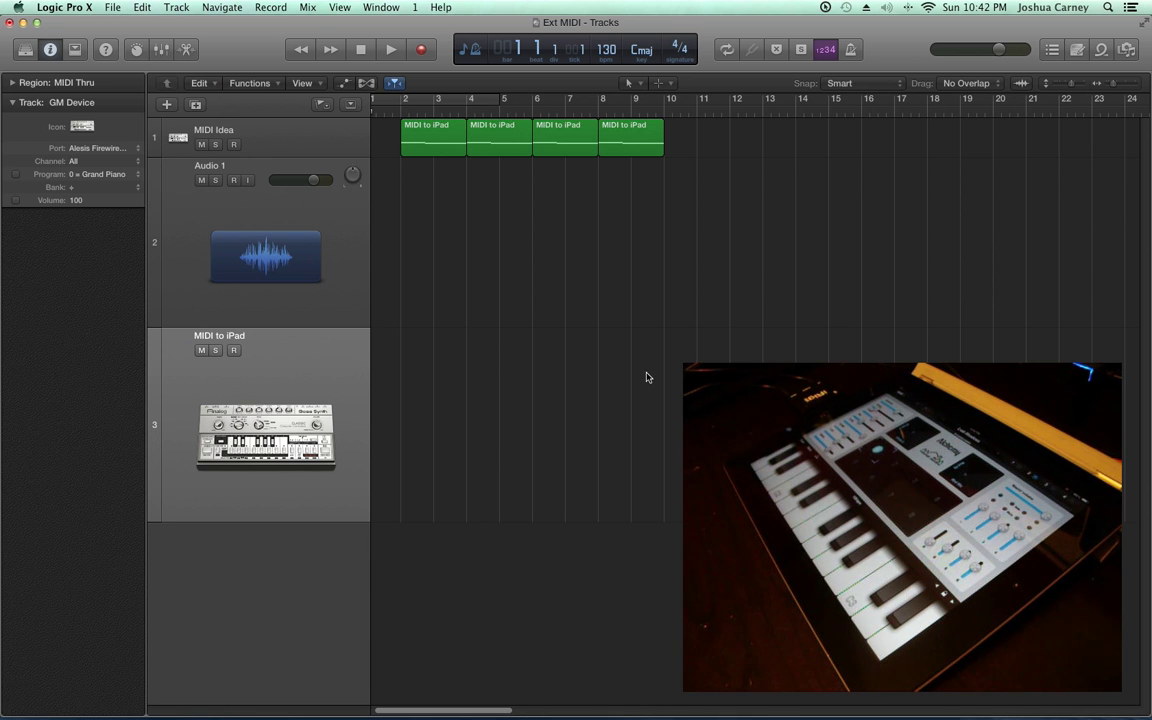
Rename the Audio 1 track to 'Audio from iPad'.
{"action": "left_click", "coordinate": [277, 232]}
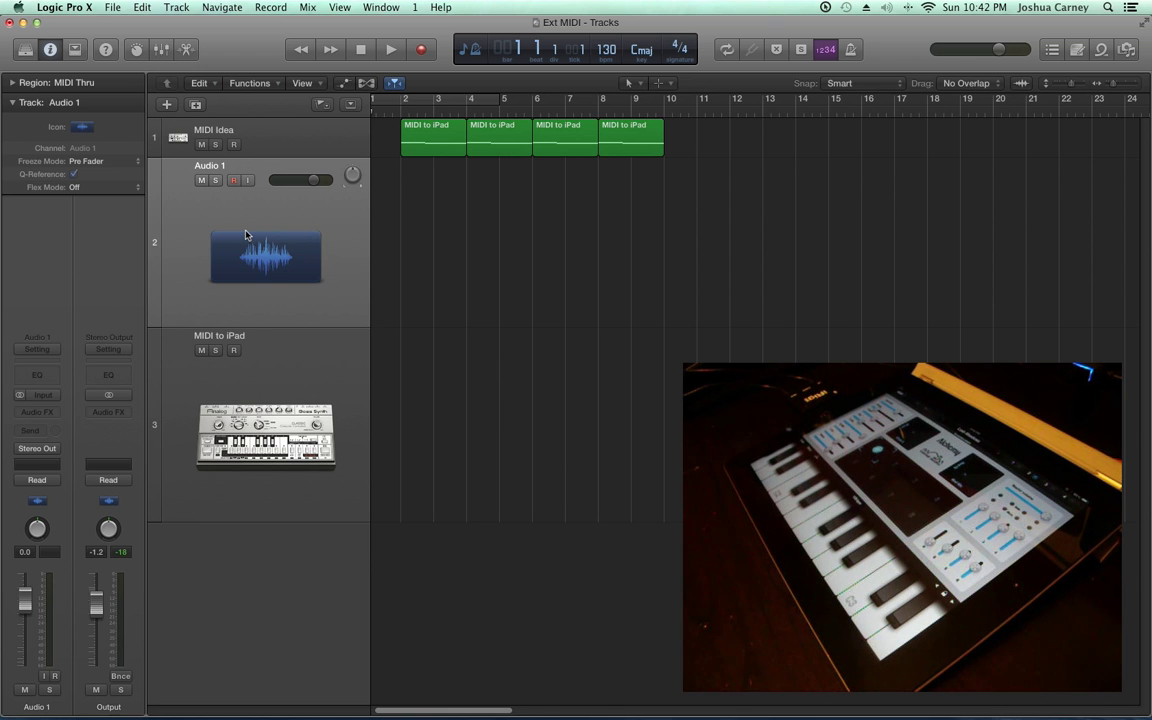
{"action": "double_click", "coordinate": [210, 166]}
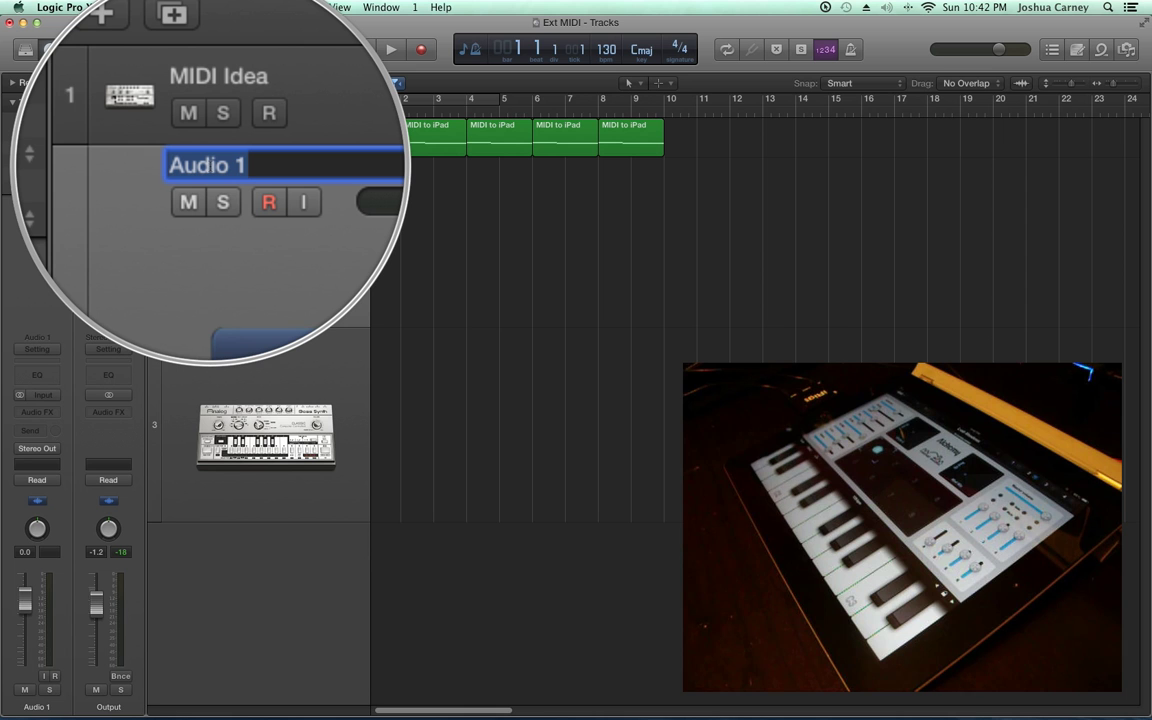
{"action": "type", "text": "Audio from iPad"}
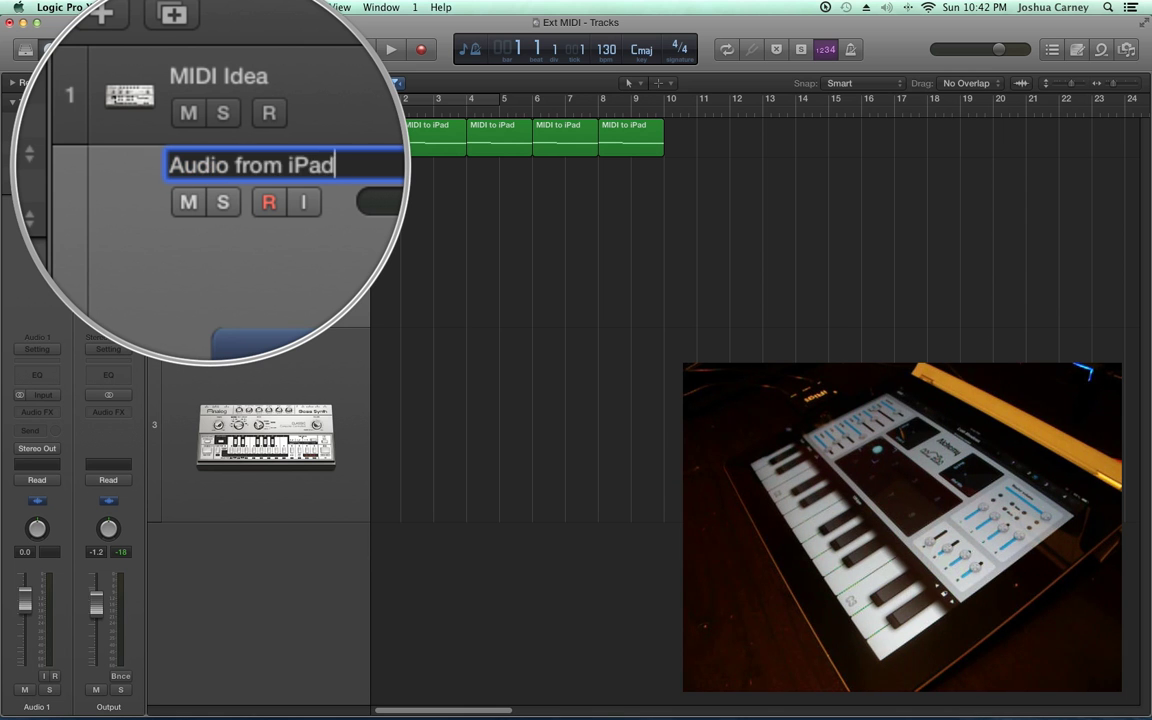
{"action": "key", "text": "Return"}
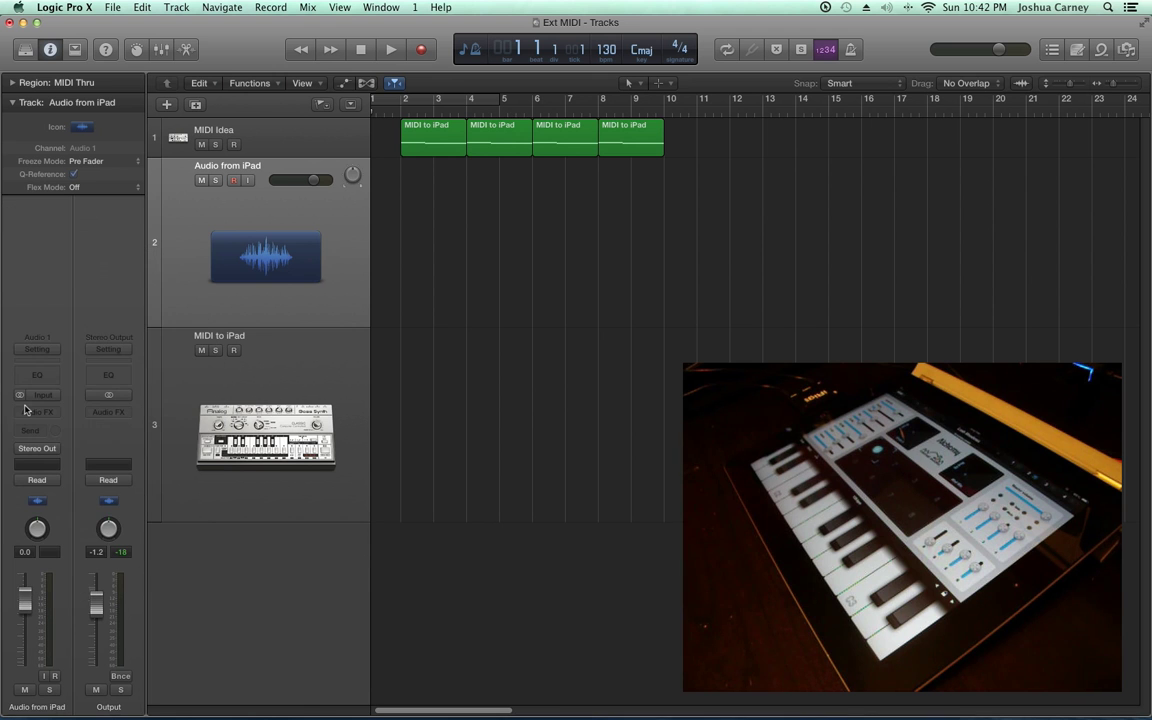
Set the track's channel strip input to Input 3-4.
{"action": "left_click", "coordinate": [40, 394]}
{"action": "mouse_move", "coordinate": [66, 413]}
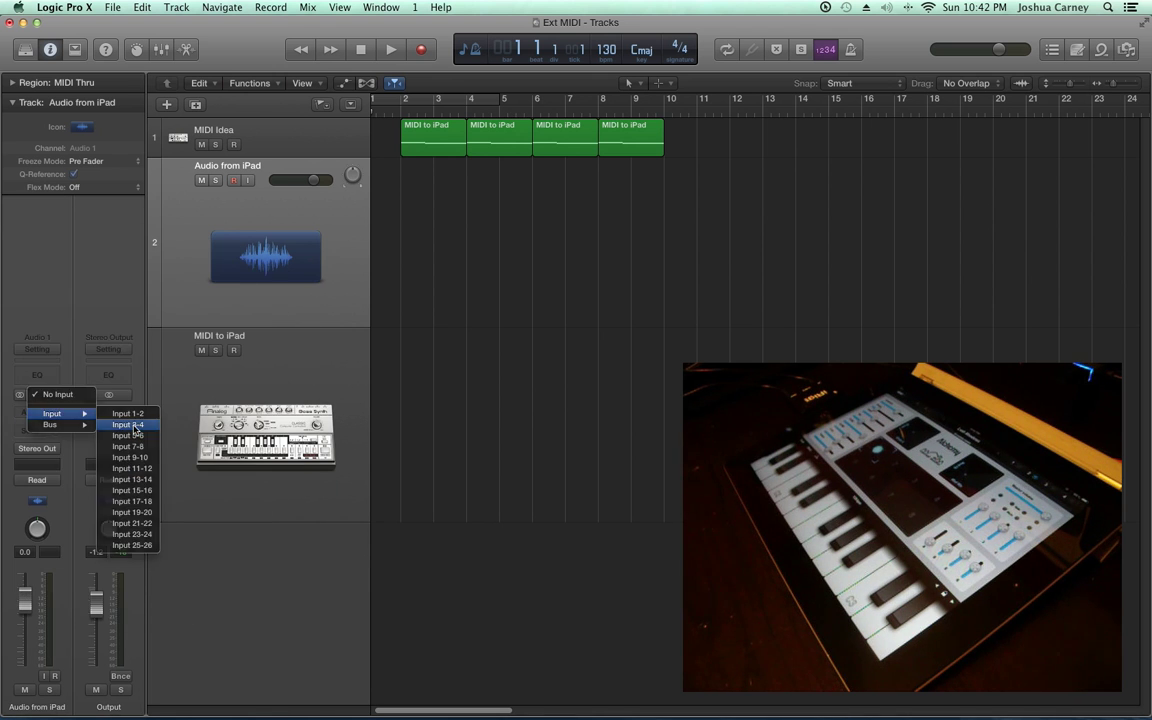
{"action": "left_click", "coordinate": [134, 425]}
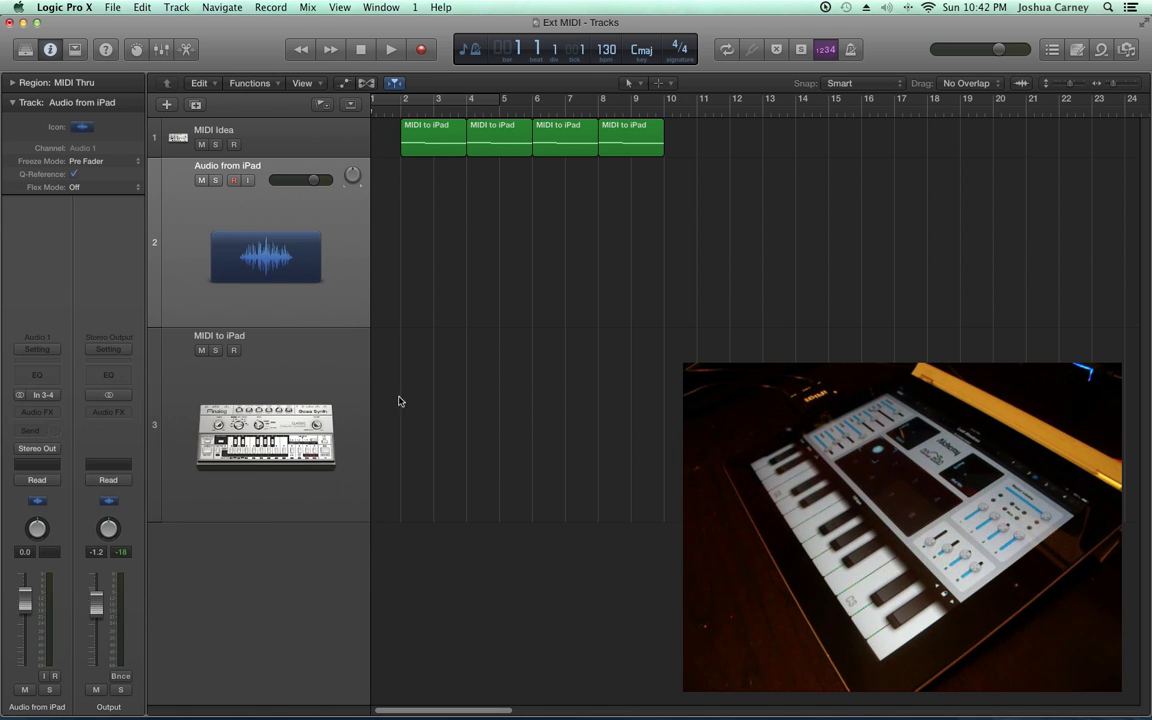
Switch on the I (Input Monitoring) button on the Audio from iPad track.
{"action": "left_click", "coordinate": [247, 181]}
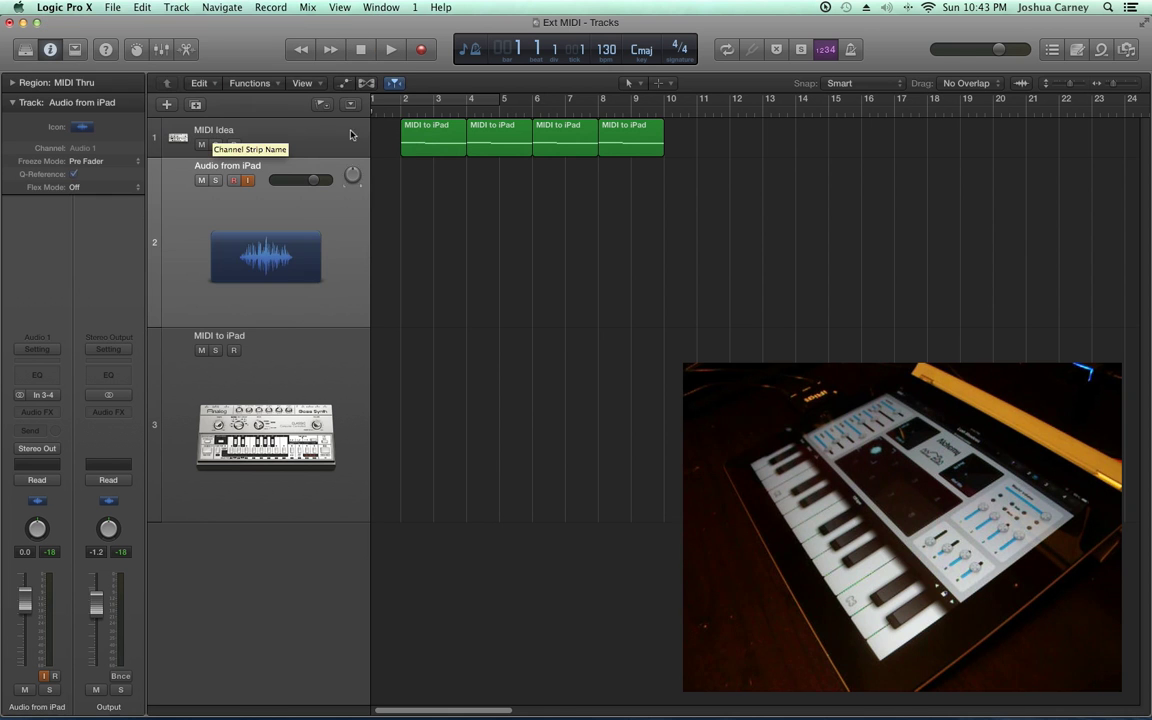
Check a region's notes, then move all four MIDI to iPad regions onto the MIDI to iPad track.
{"action": "left_click", "coordinate": [429, 138]}
{"action": "double_click", "coordinate": [429, 138]}
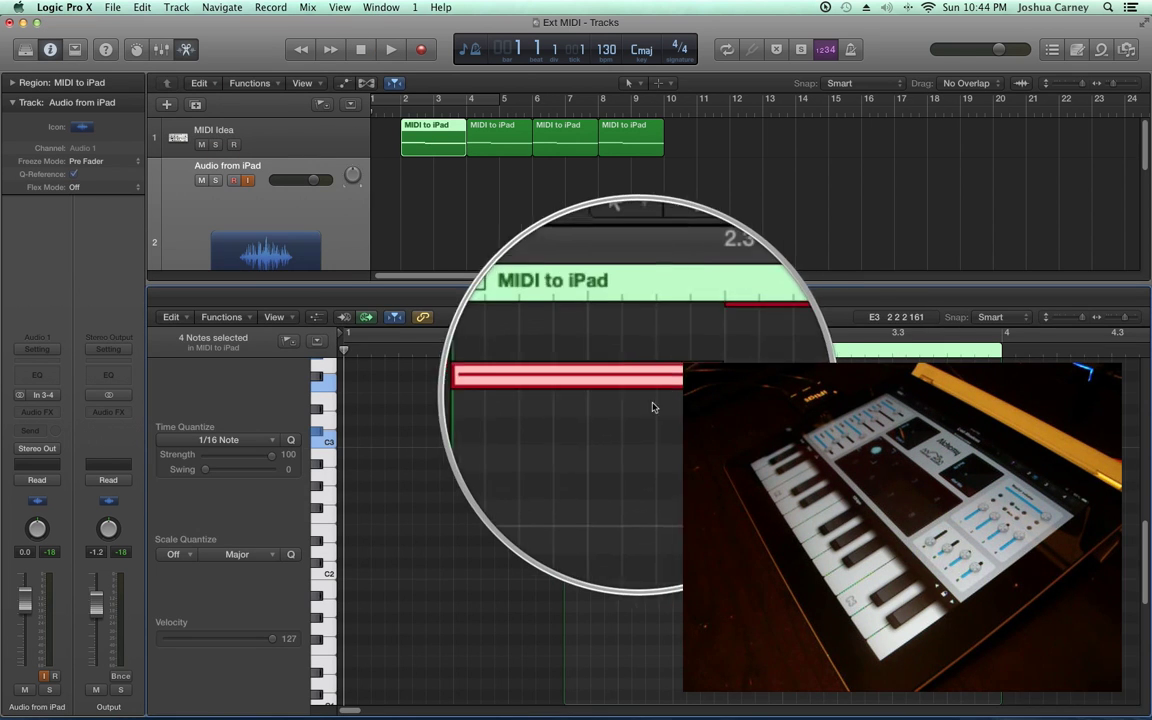
{"action": "scroll", "coordinate": [653, 410], "scroll_direction": "up", "scroll_amount": 1}
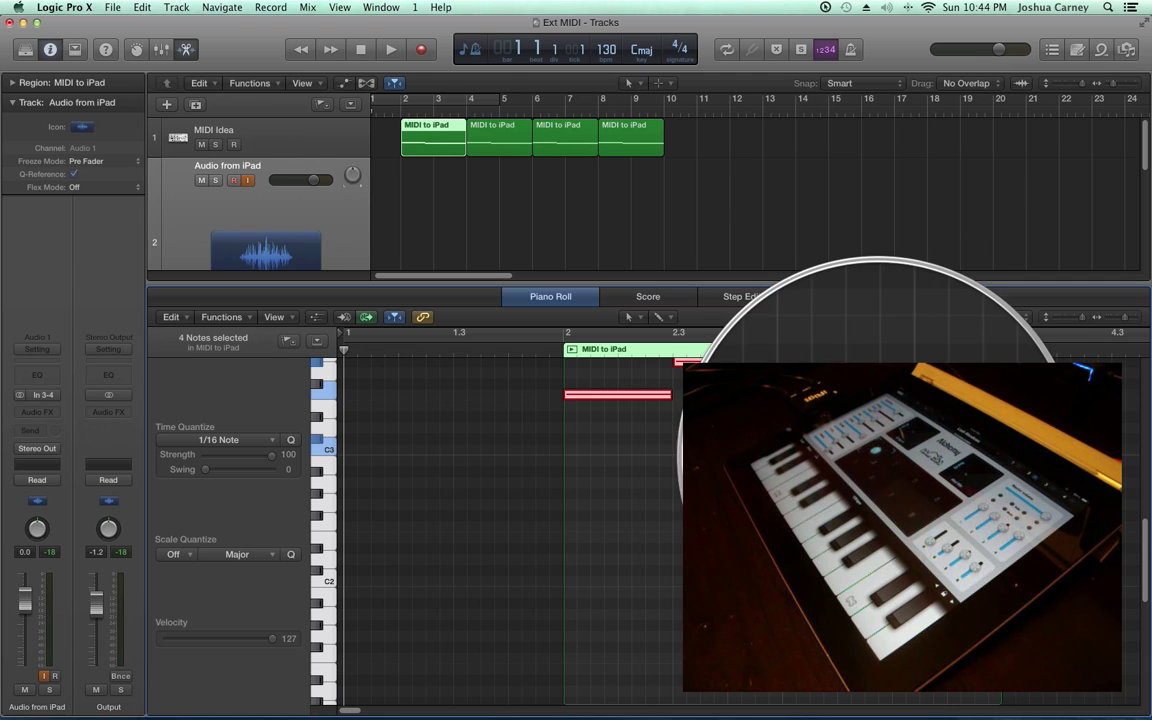
{"action": "key", "text": "e"}
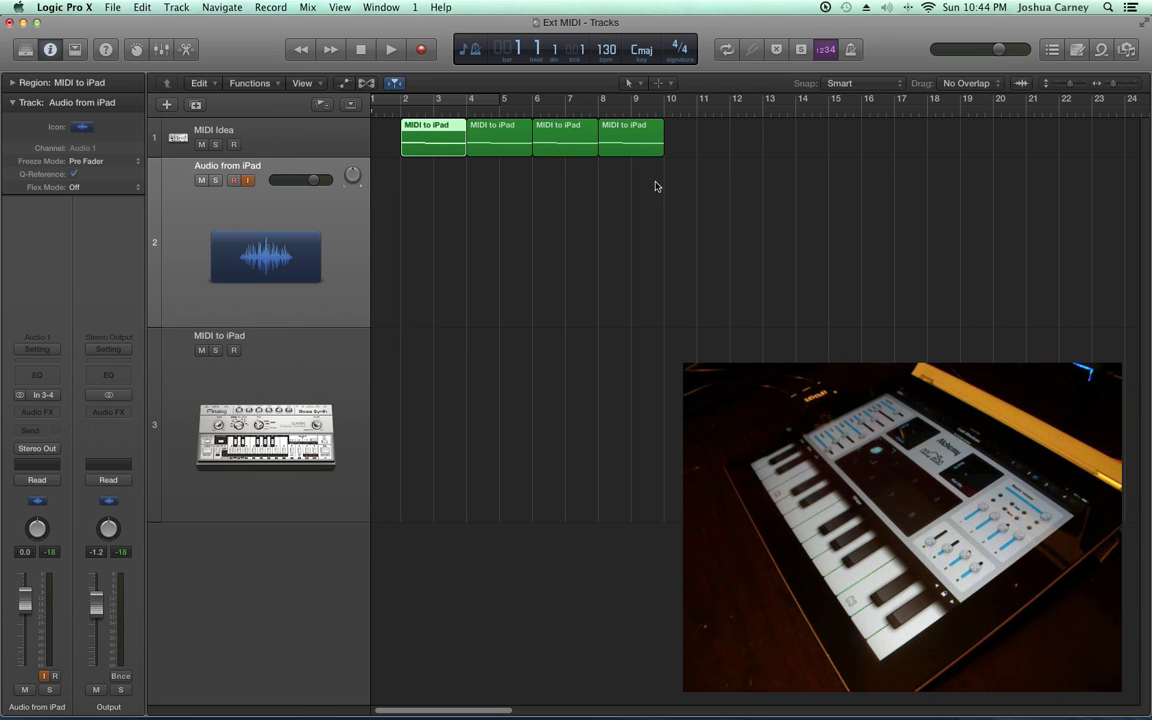
{"action": "key", "text": "super+a"}
{"action": "left_click_drag", "start_coordinate": [443, 147], "coordinate": [444, 393]}
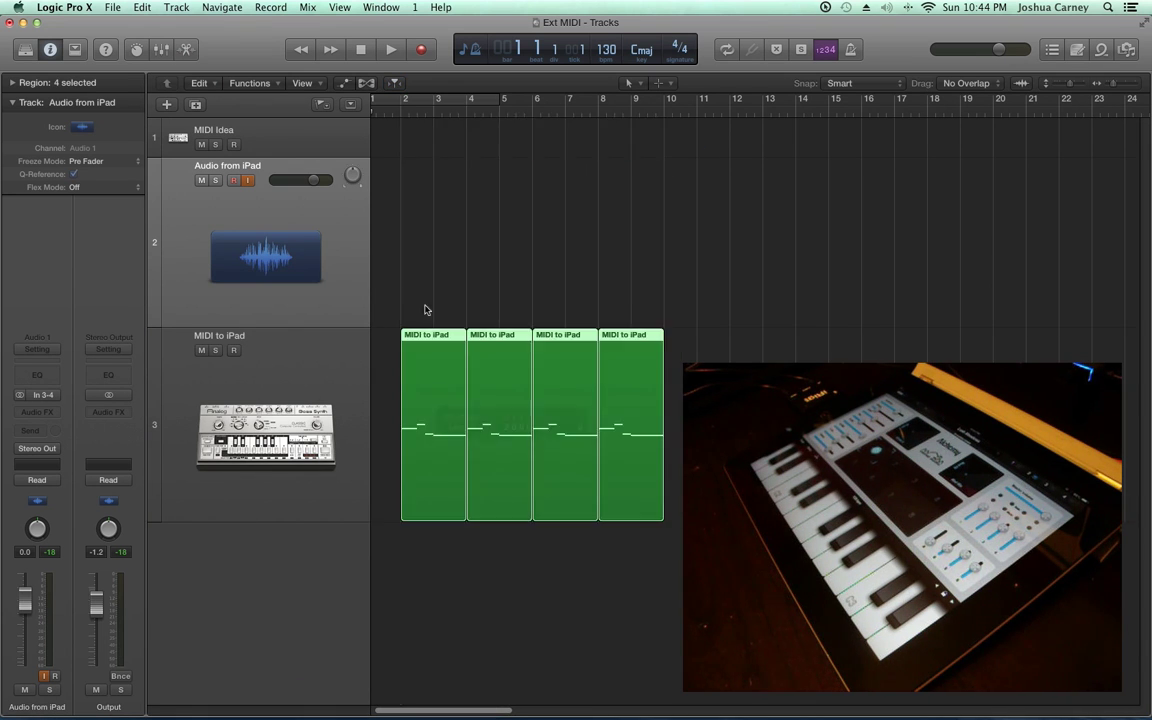
Delete the empty MIDI Idea track and start playback to hear the iPad.
{"action": "left_click", "coordinate": [228, 388]}
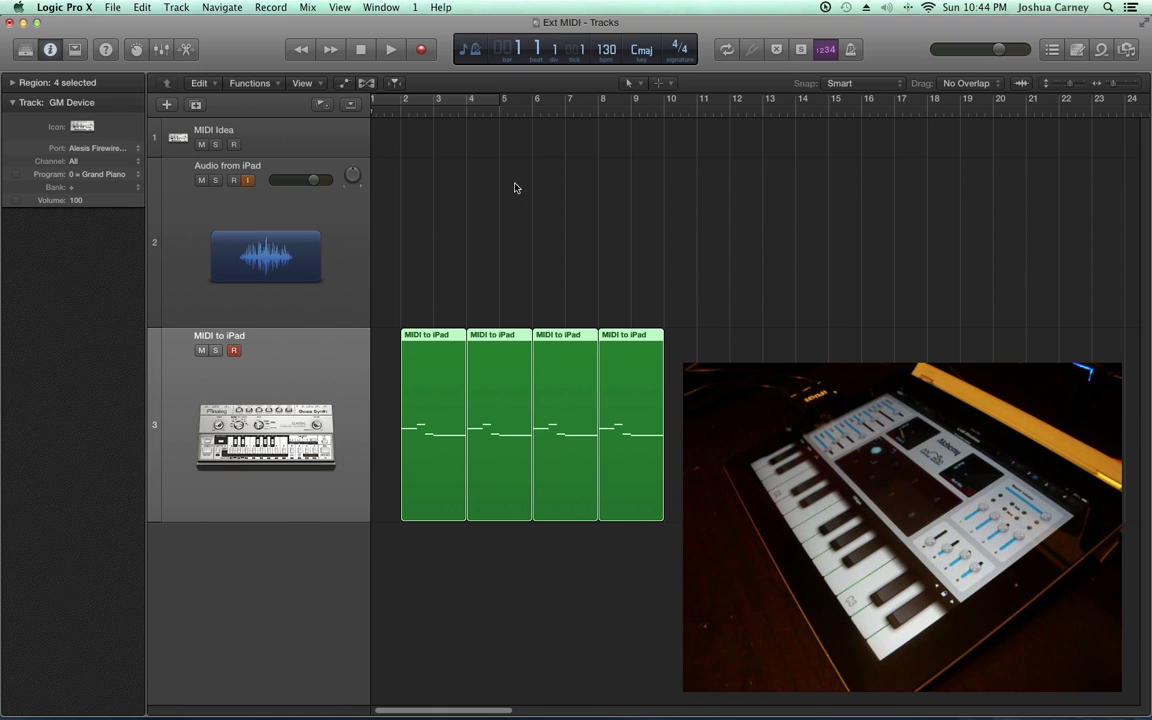
{"action": "left_click", "coordinate": [350, 138]}
{"action": "key", "text": "super+BackSpace"}
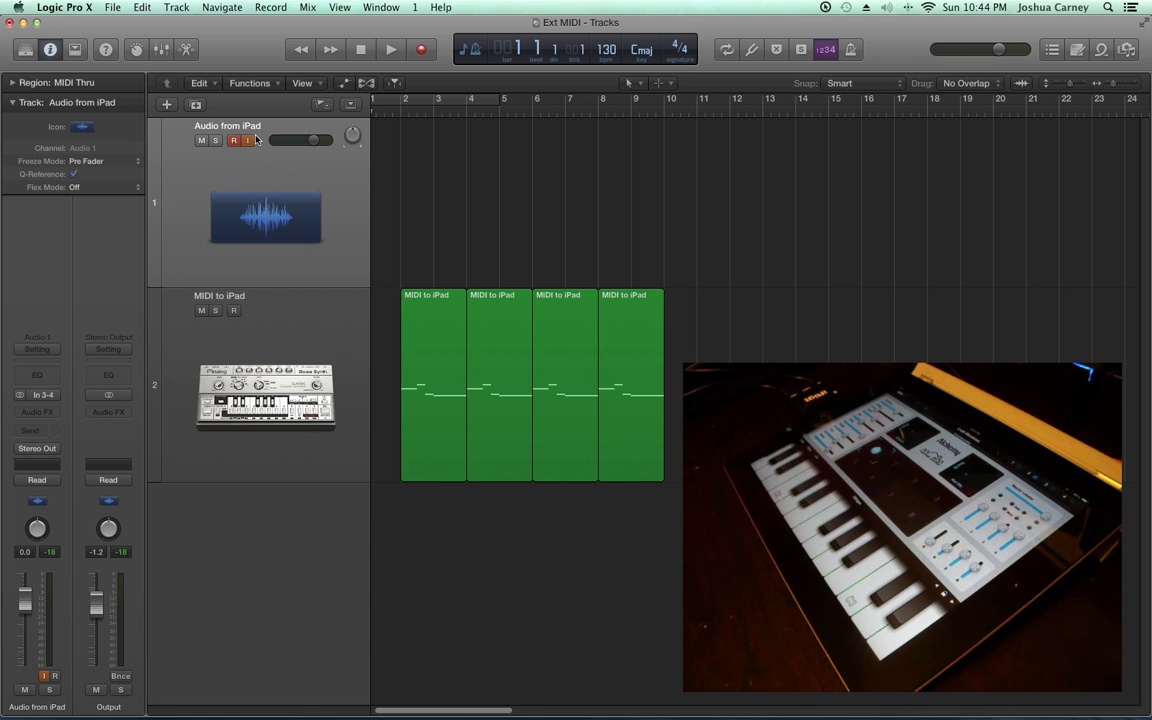
{"action": "scroll", "coordinate": [419, 163], "scroll_direction": "left", "scroll_amount": 1}
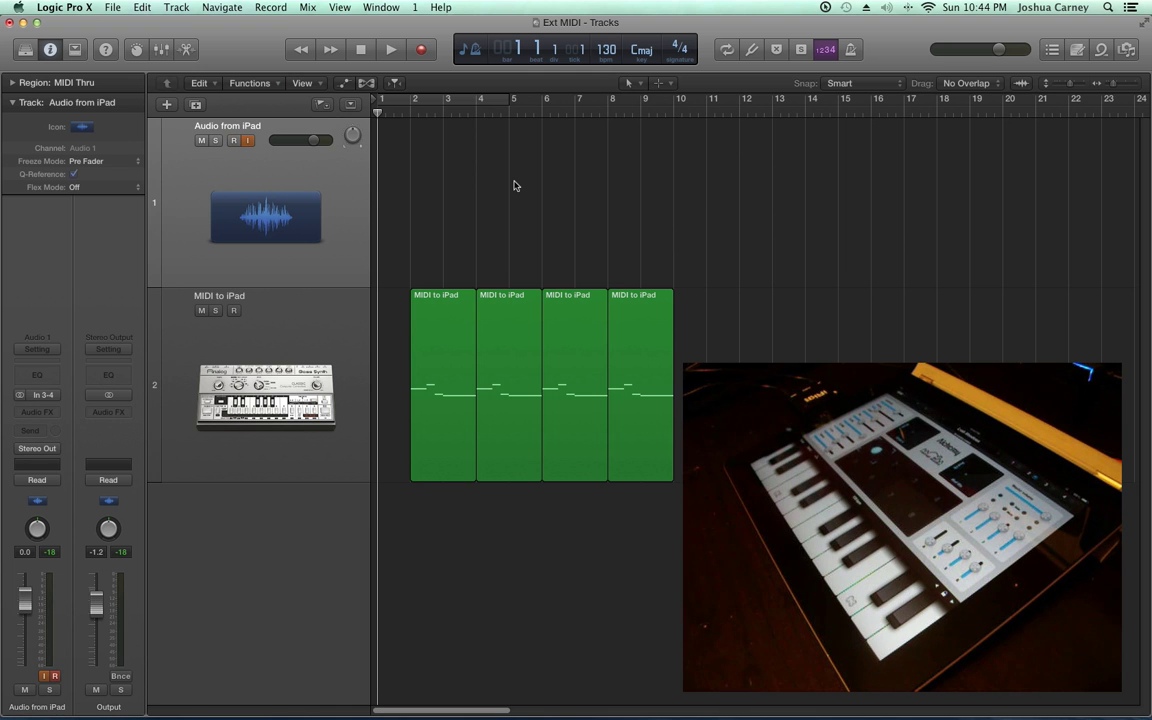
{"action": "key", "text": "space"}
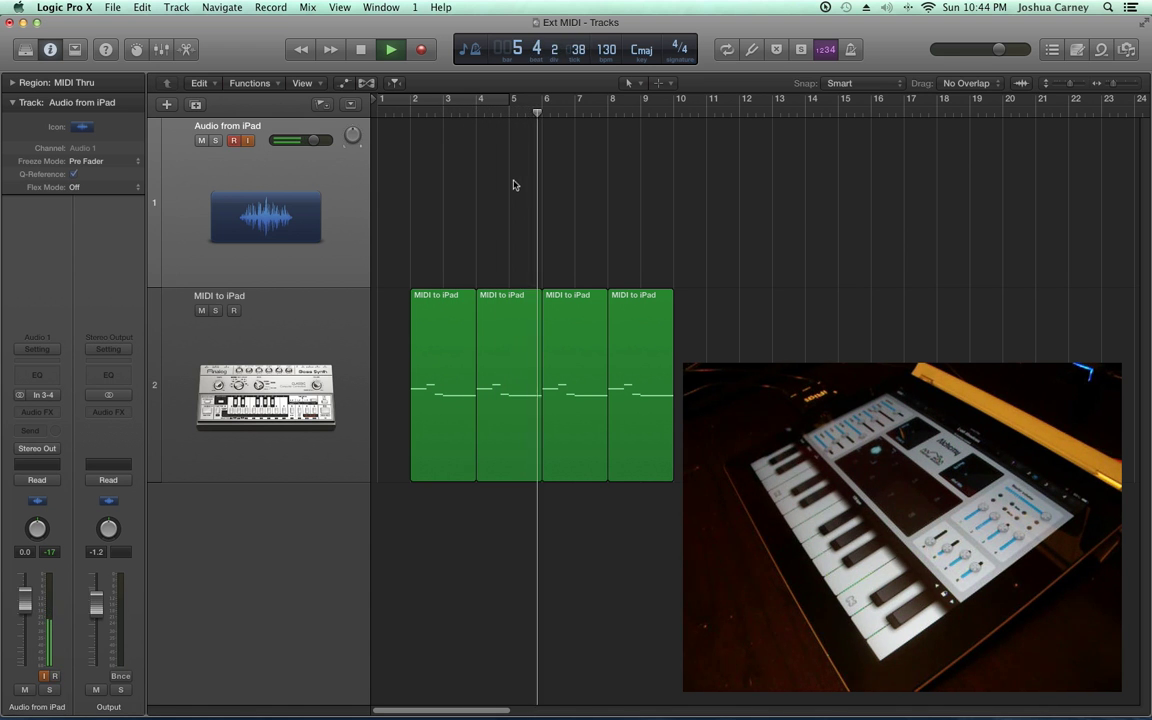
Stop playback, record-enable Audio from iPad, and return the playhead to bar 1.
{"action": "key", "text": "space"}
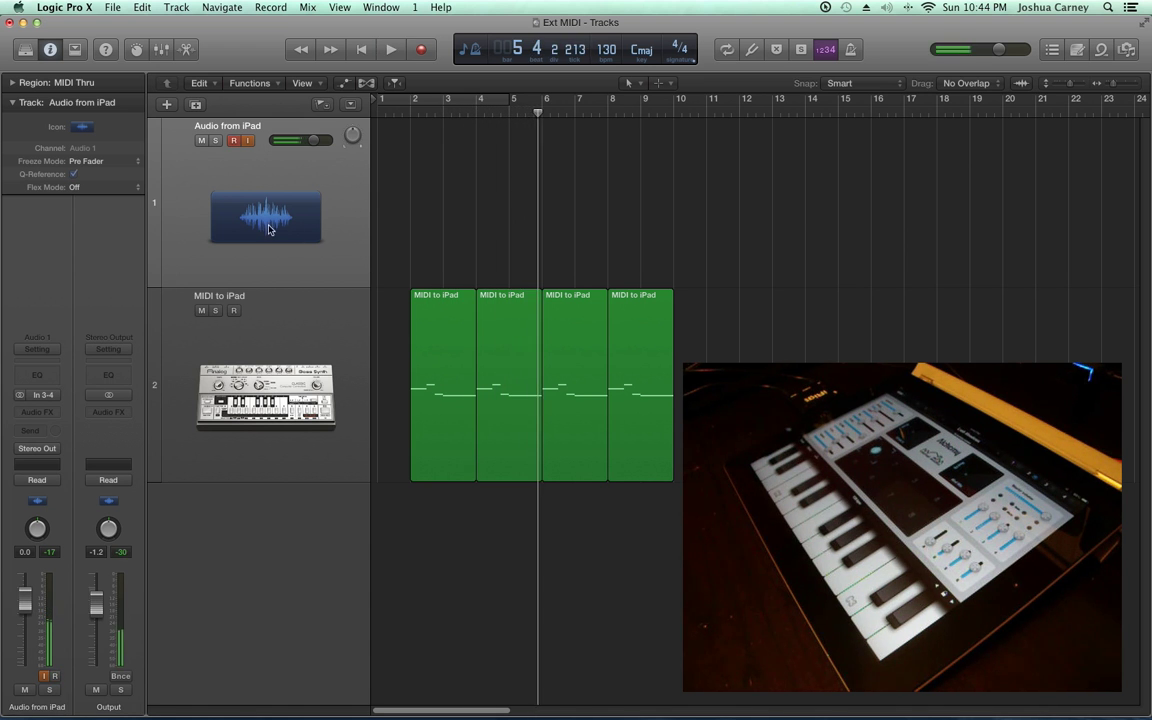
{"action": "left_click", "coordinate": [234, 141]}
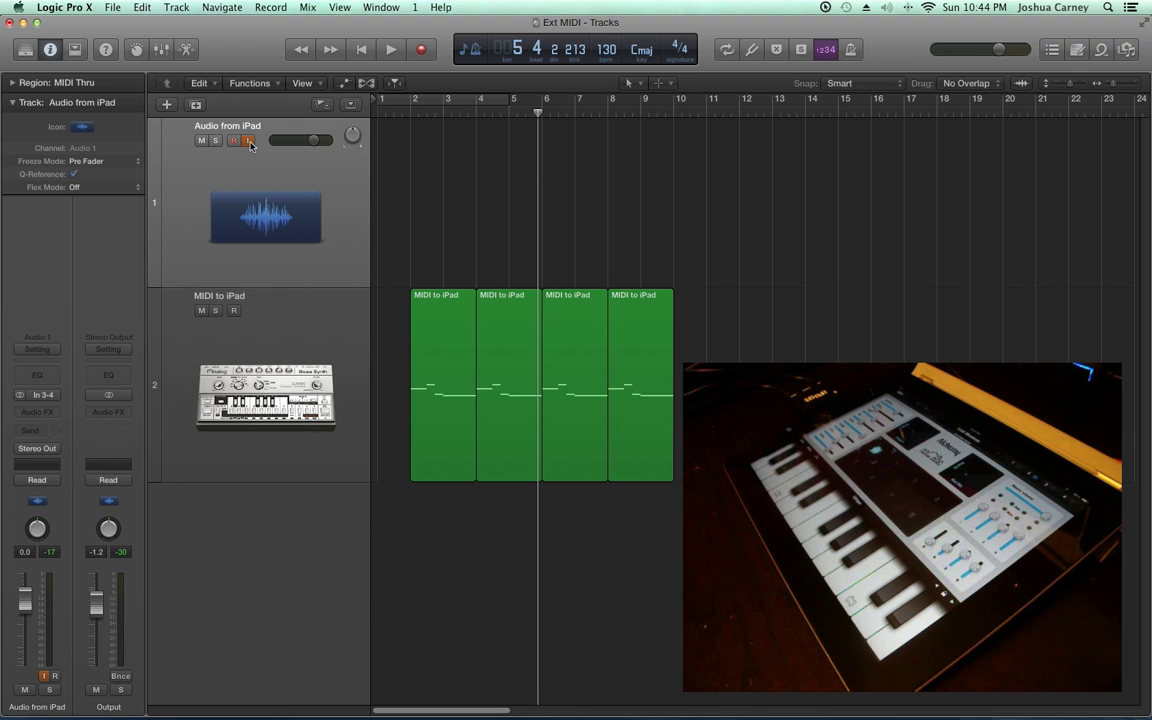
{"action": "key", "text": "Return"}
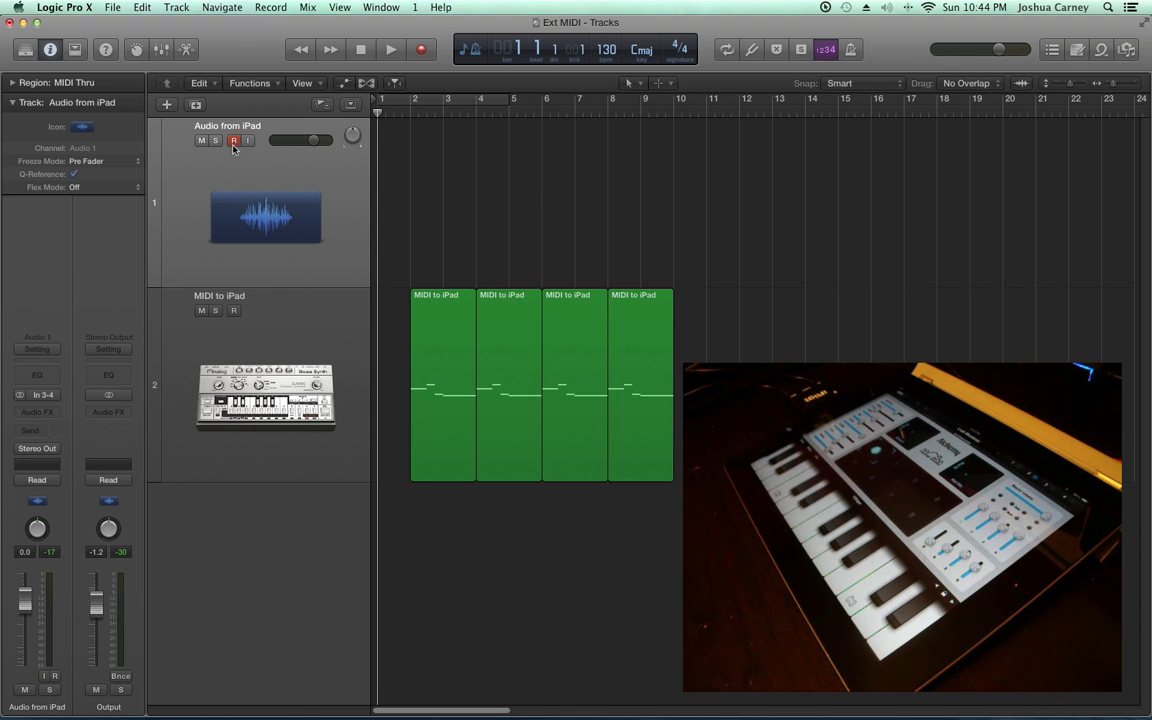
Play a test pass from bar 1, return to the start, and check the metronome options.
{"action": "key", "text": "space"}
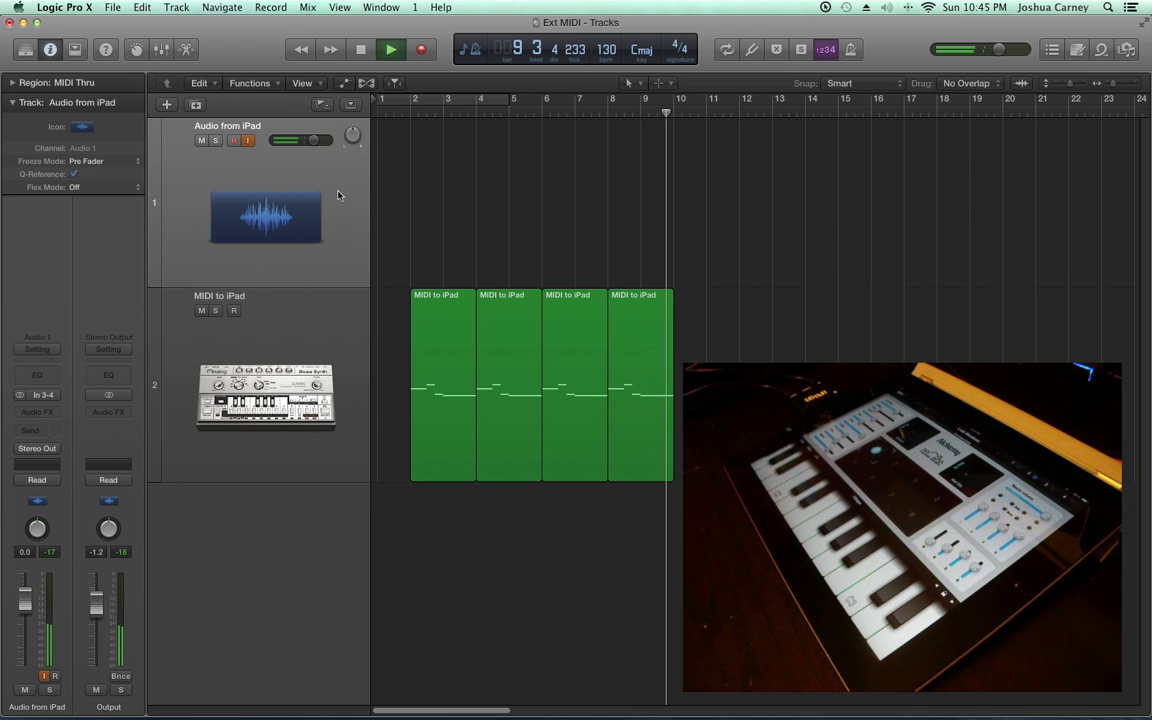
{"action": "key", "text": "space"}
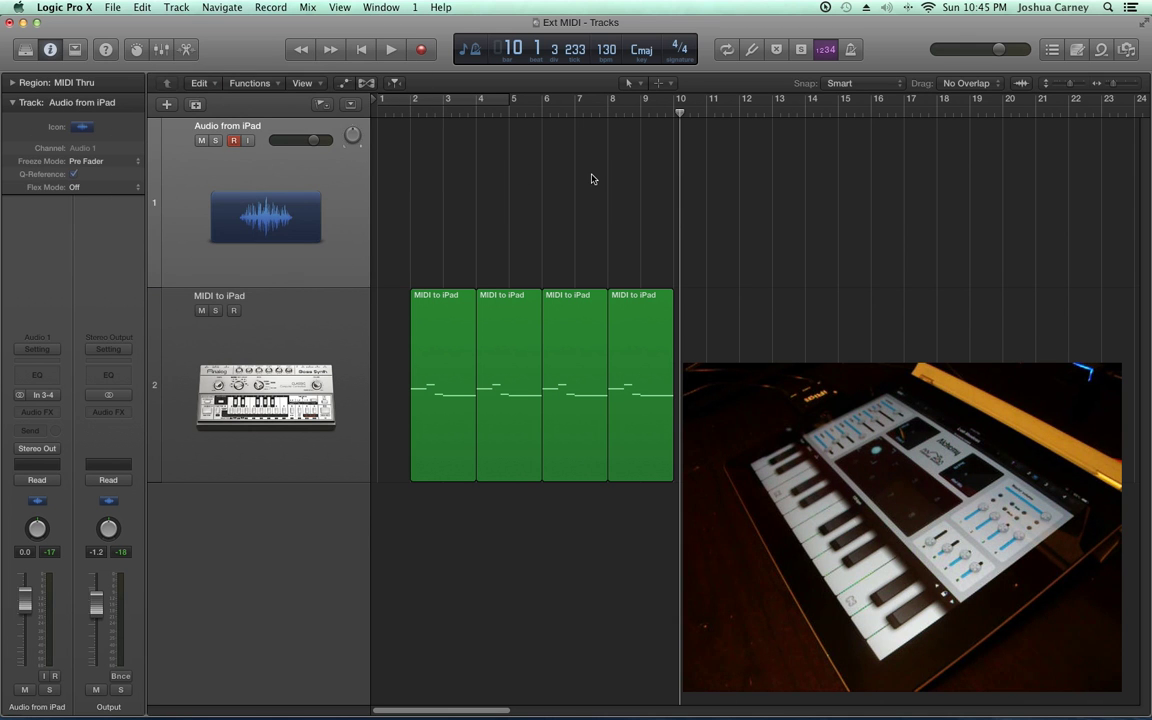
{"action": "key", "text": "Return"}
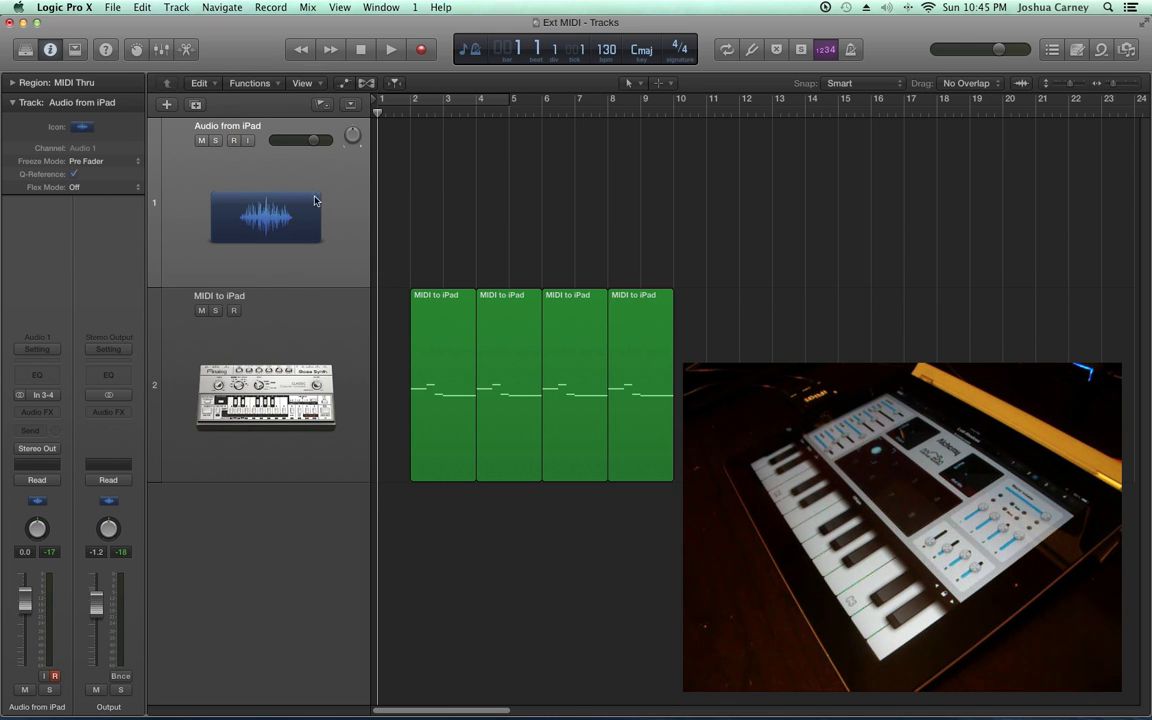
{"action": "right_click", "coordinate": [851, 50]}
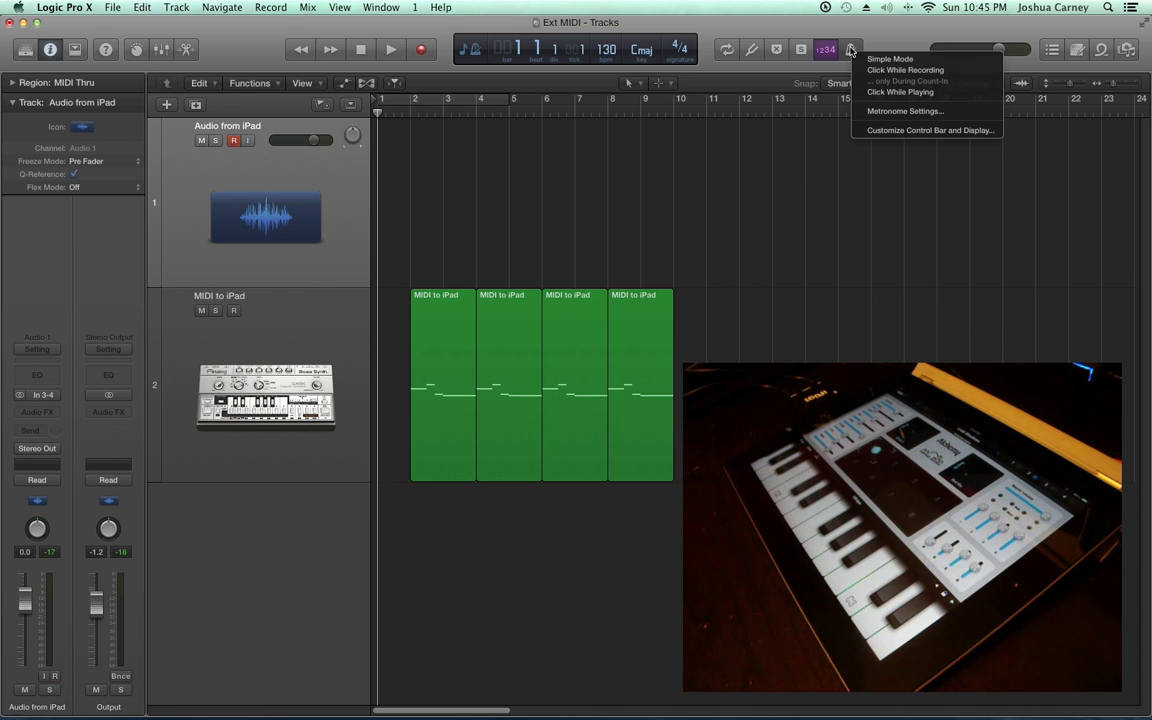
{"action": "left_click", "coordinate": [947, 61]}
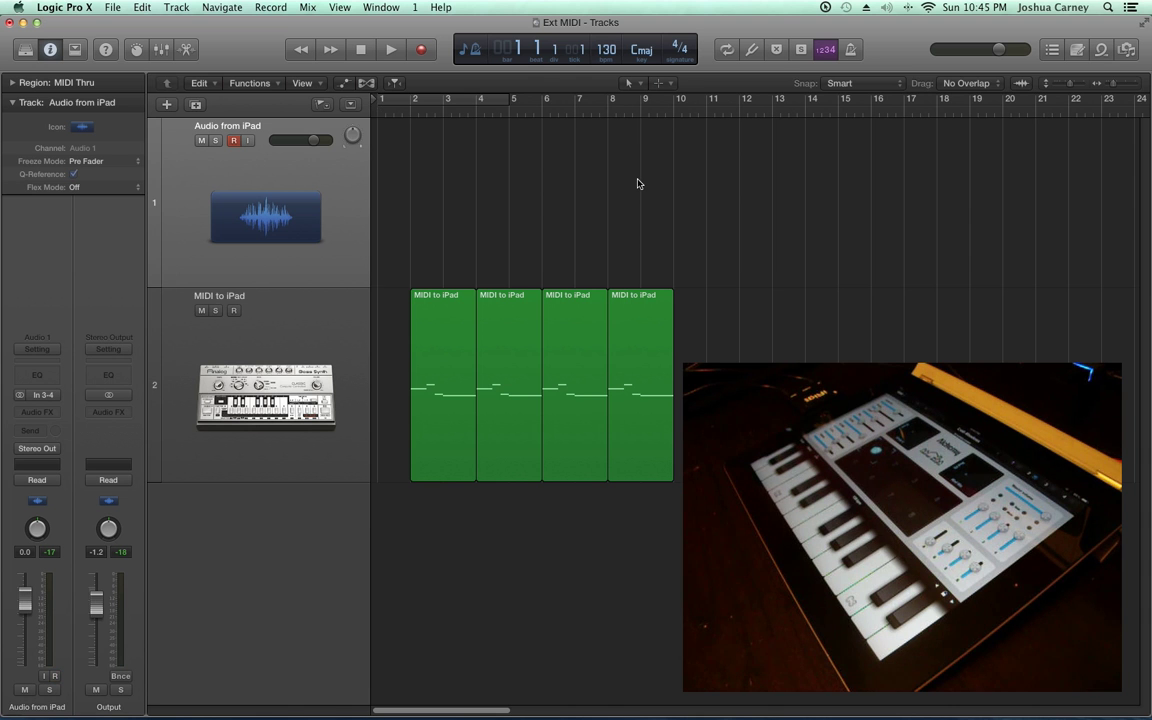
{"action": "key", "text": "r"}
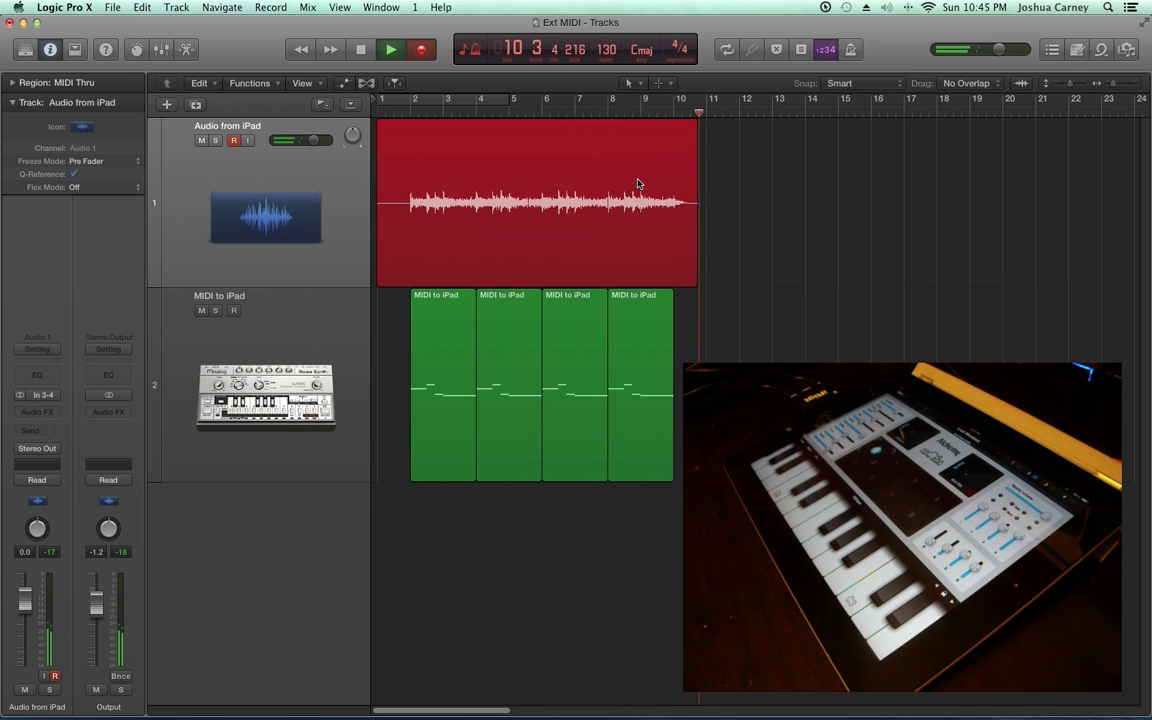
{"action": "key", "text": "space"}
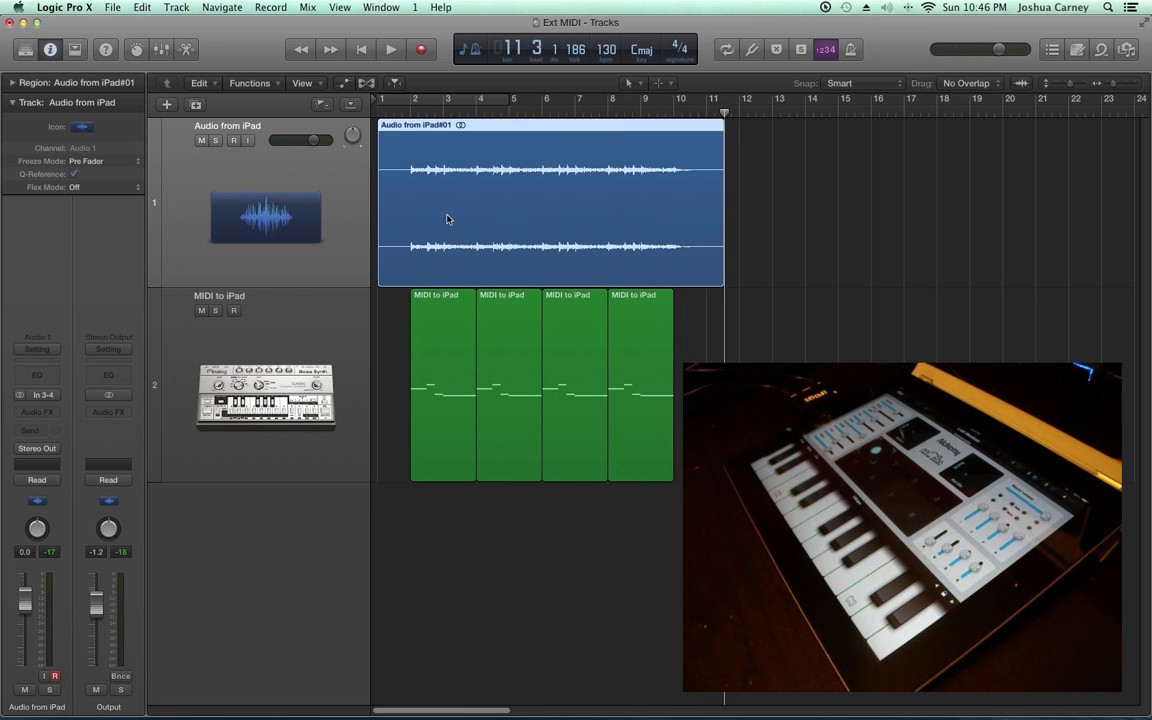
{"action": "key", "text": "Delete"}
{"action": "key", "text": "Return"}
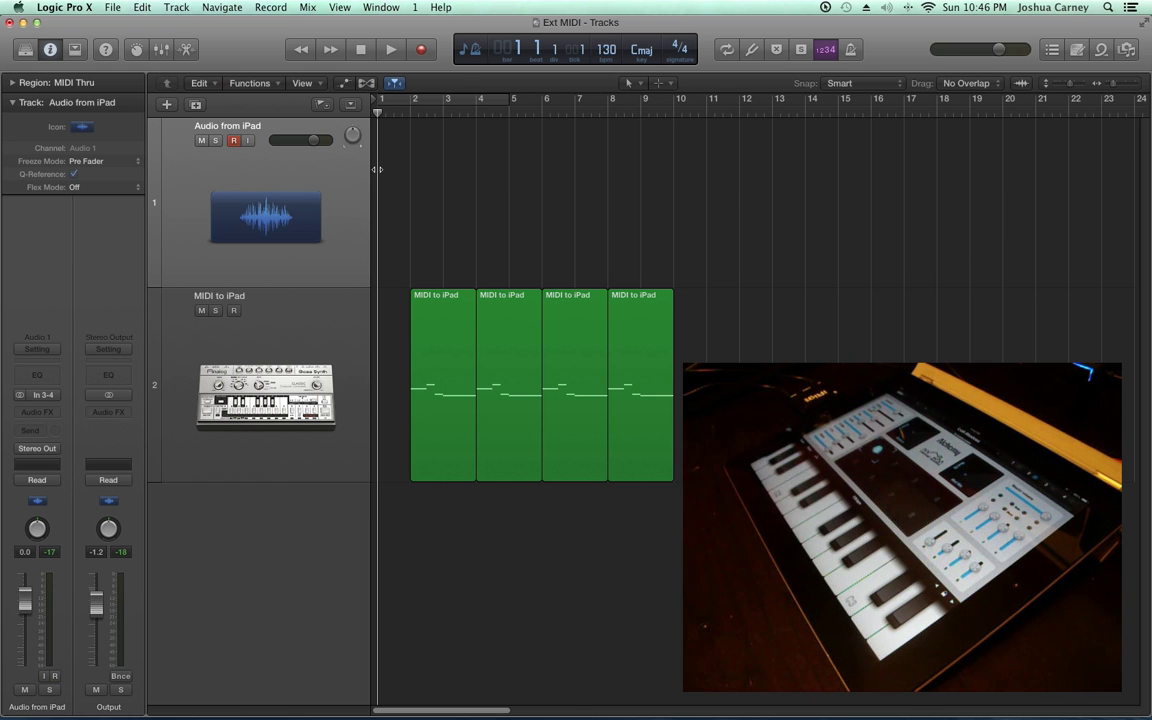
Record the iPad's playback from inputs 3-4 as a new take, bars 1–12.
{"action": "key", "text": "r"}
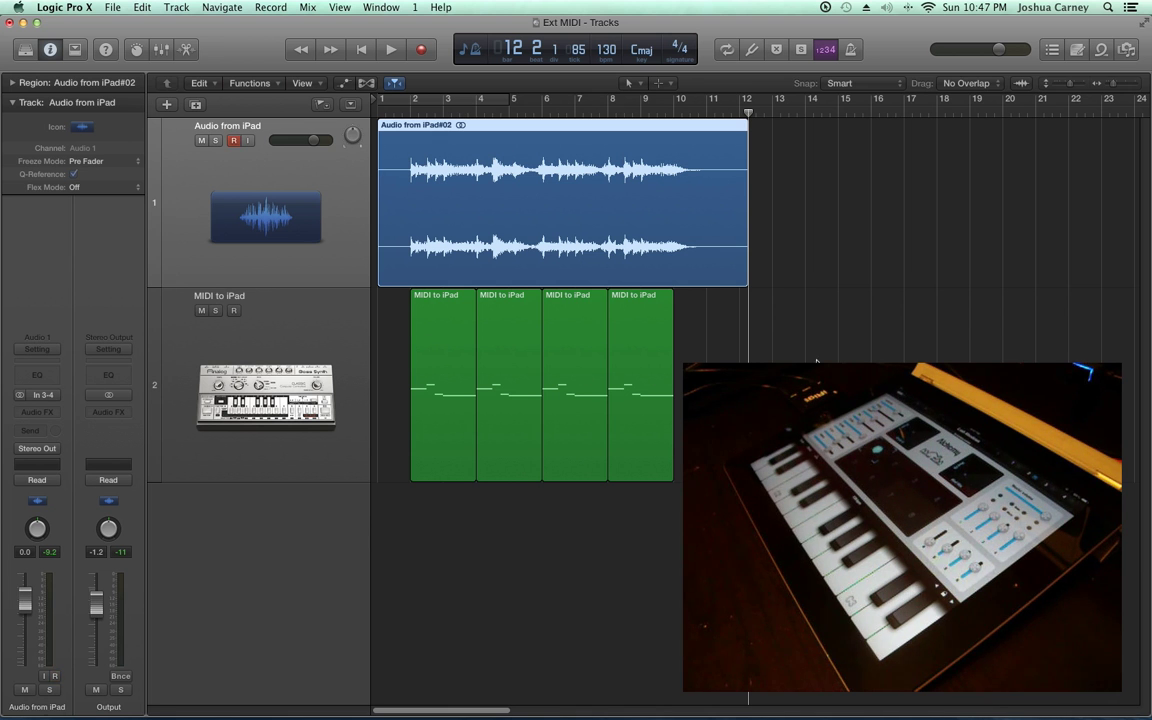
Deselect the recorded Audio from iPad#02 region and mute the Audio from iPad track.
{"action": "left_click", "coordinate": [705, 310]}
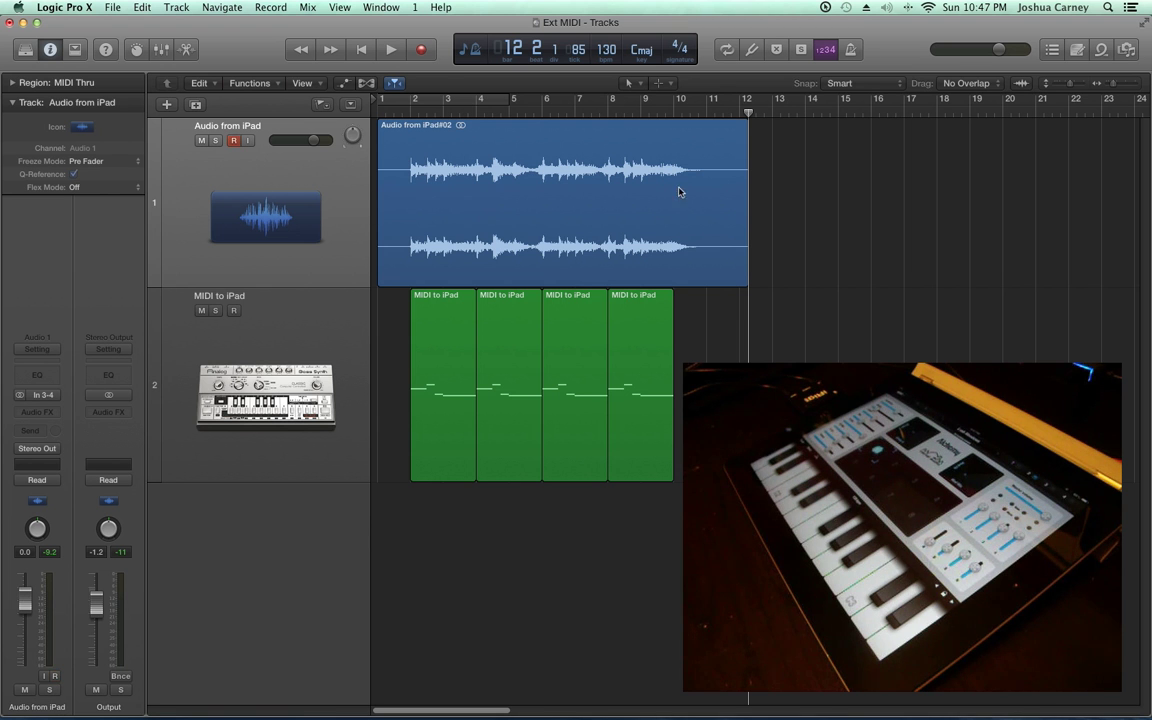
{"action": "left_click", "coordinate": [597, 203]}
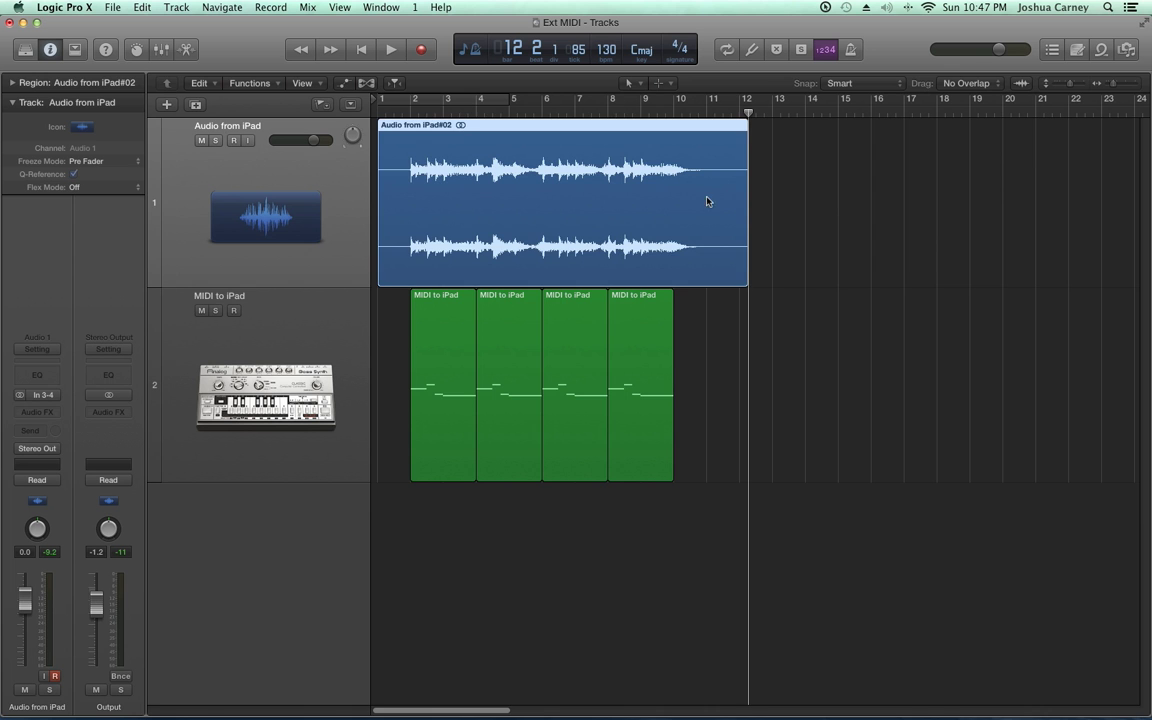
{"action": "left_click", "coordinate": [838, 200]}
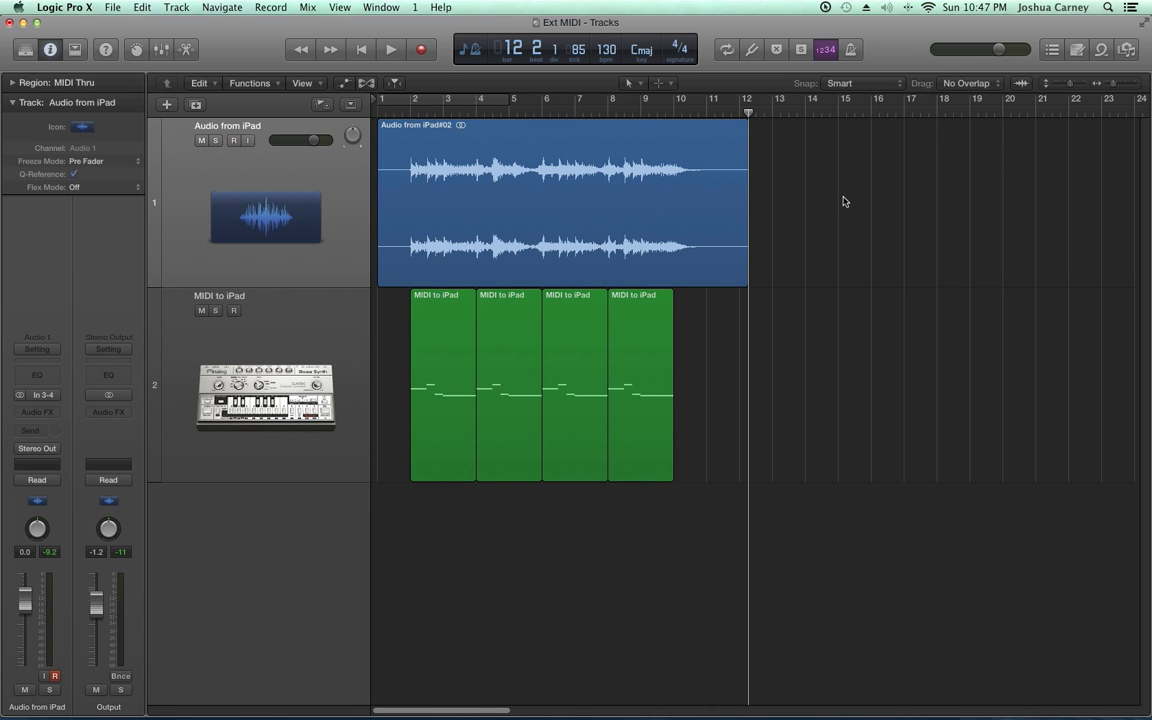
{"action": "left_click", "coordinate": [203, 141]}
In the Mixer, add a new aux channel strip at 0 dB with Input 3-4.
{"action": "key", "text": "super+2"}
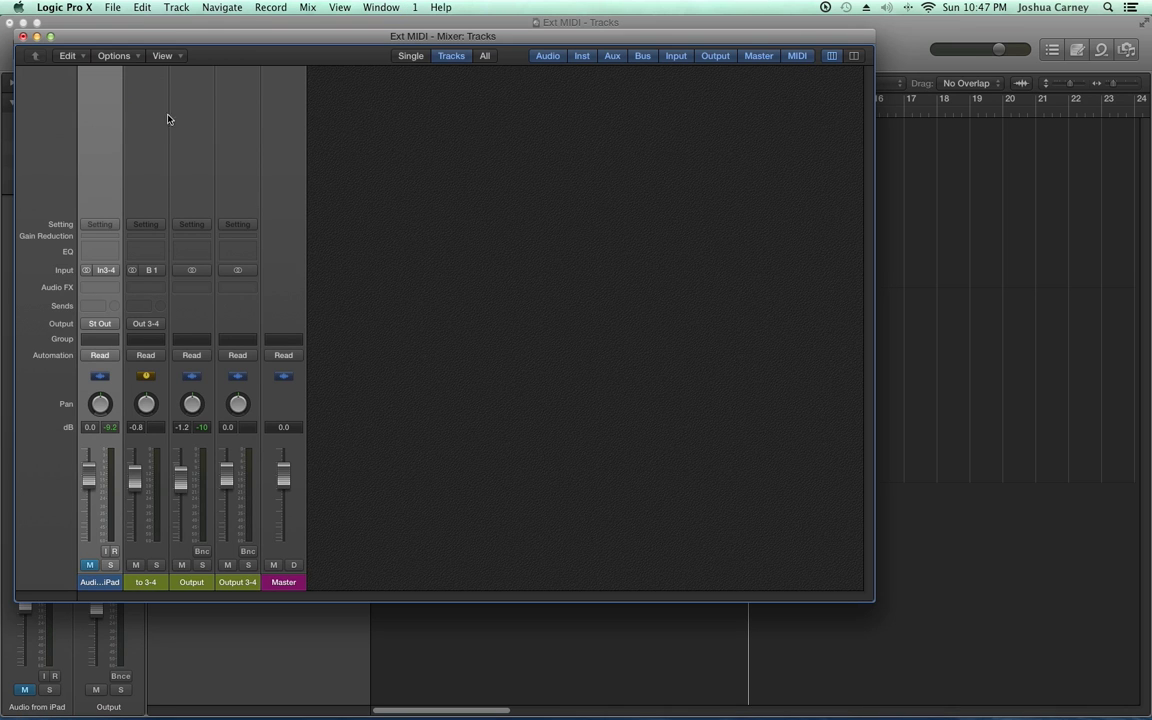
{"action": "left_click_drag", "start_coordinate": [185, 37], "coordinate": [317, 37]}
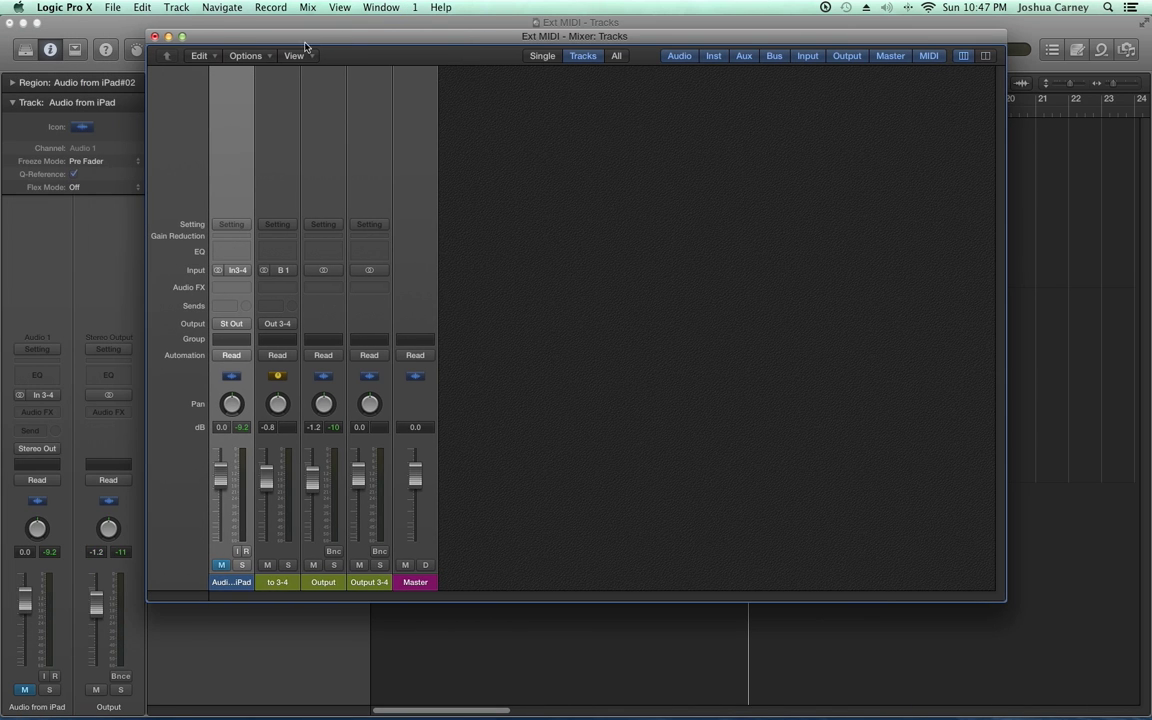
{"action": "left_click", "coordinate": [243, 56]}
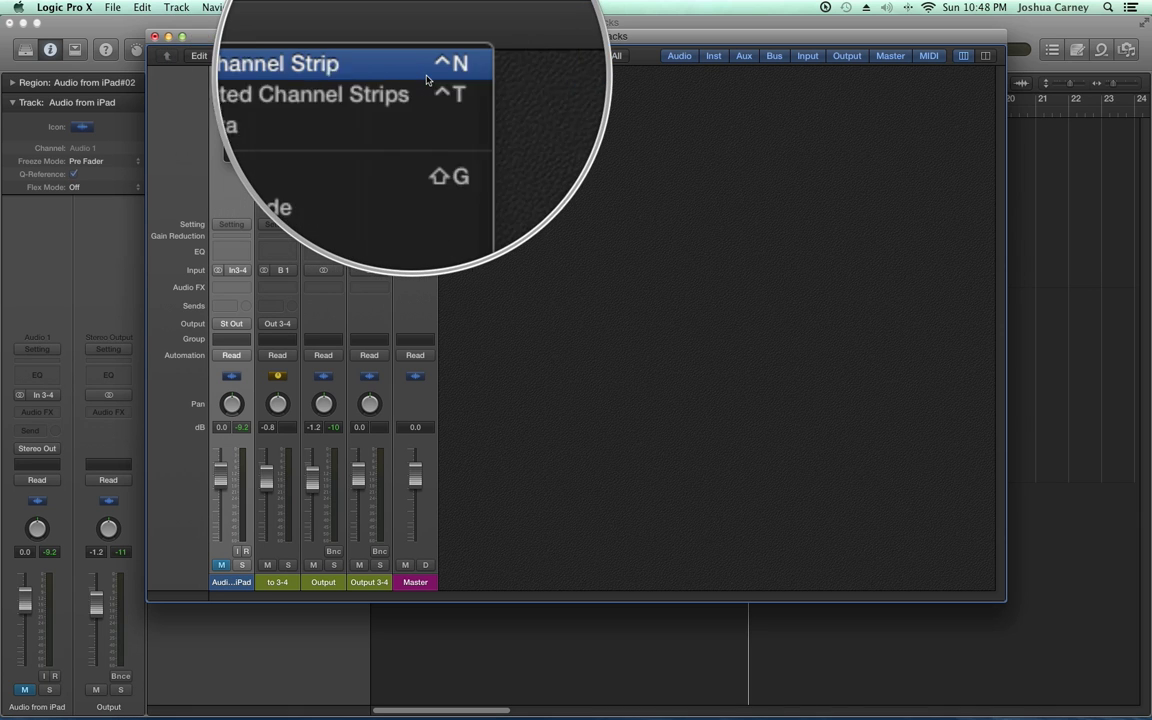
{"action": "left_click", "coordinate": [352, 75]}
{"action": "left_click", "coordinate": [312, 540], "text": "alt"}
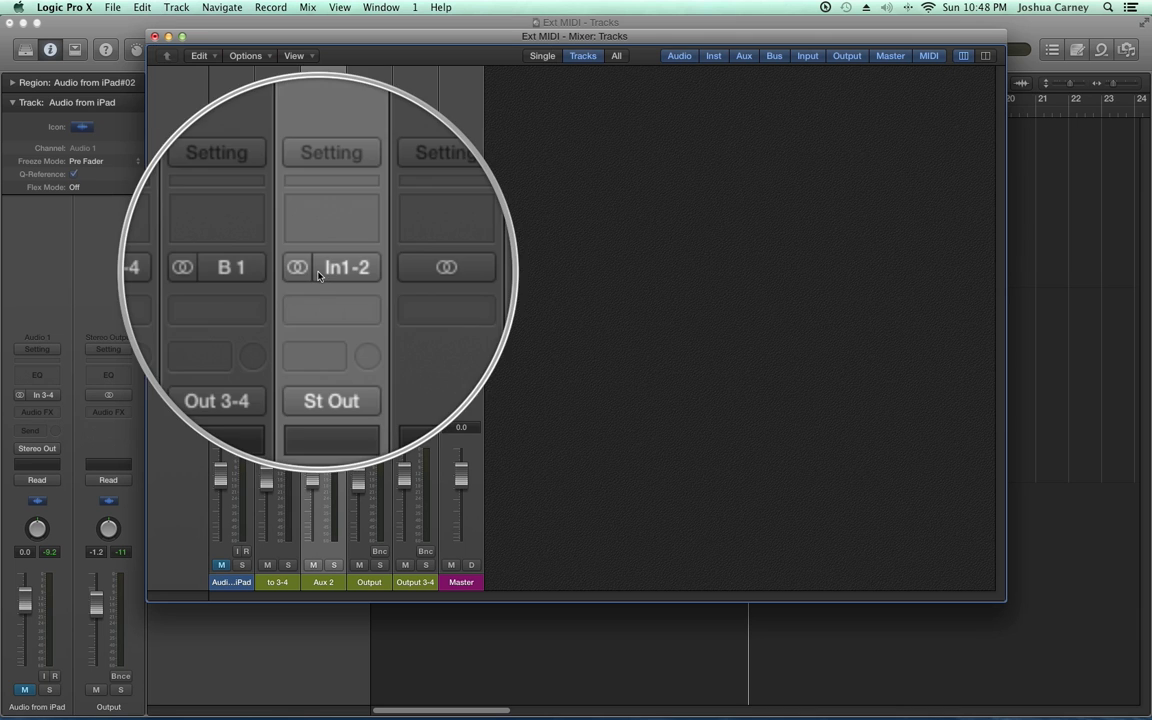
{"action": "left_click", "coordinate": [320, 270]}
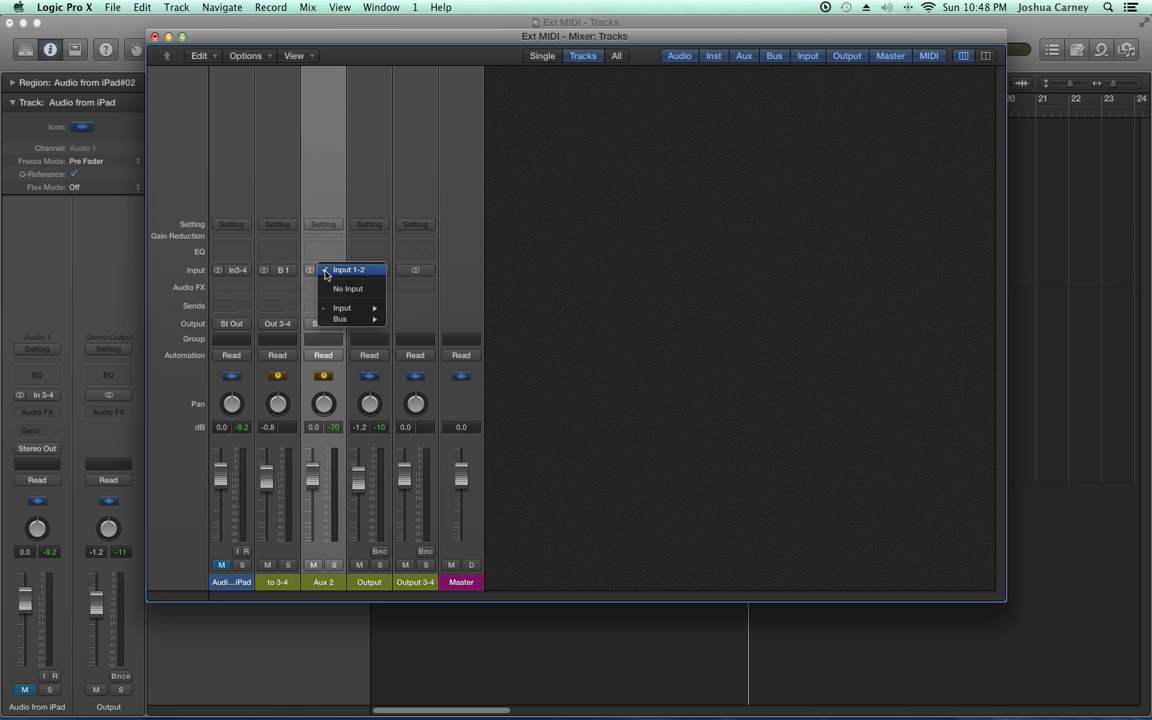
{"action": "mouse_move", "coordinate": [350, 308]}
{"action": "left_click", "coordinate": [418, 319]}
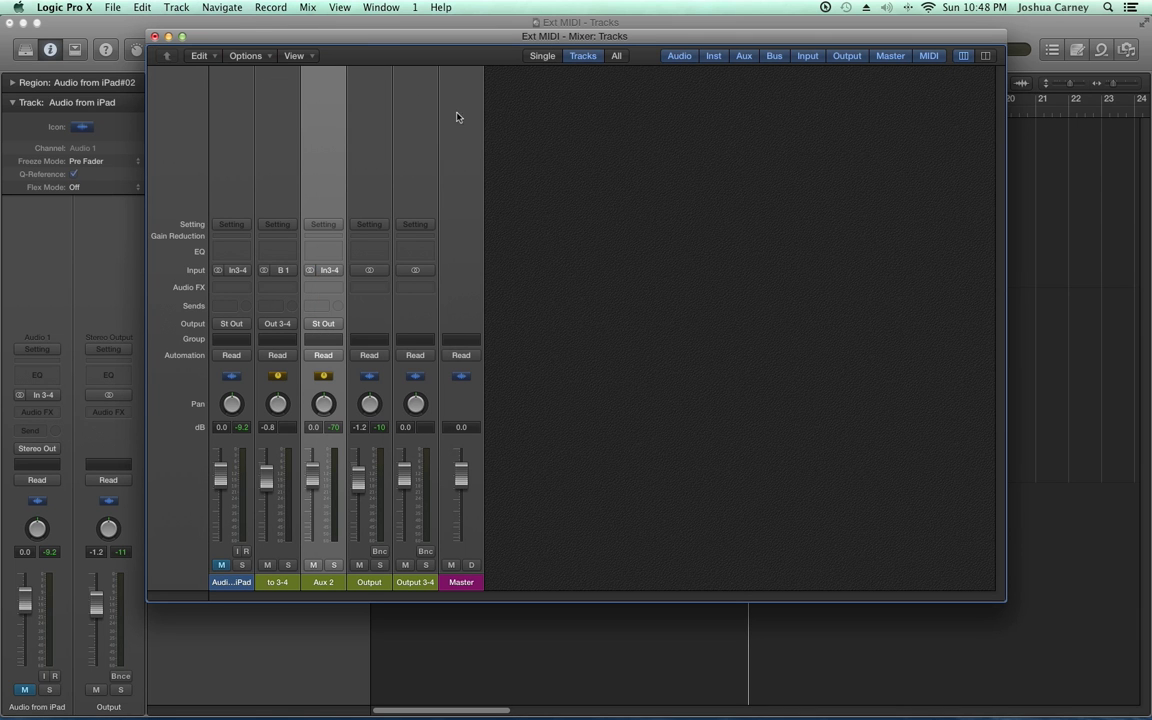
{"action": "left_click_drag", "start_coordinate": [398, 47], "coordinate": [1003, 72]}
Delete the Audio from iPad#02 region with its recorded file, then remove the empty Audio from iPad track.
{"action": "key", "text": "x"}
{"action": "left_click", "coordinate": [258, 165]}
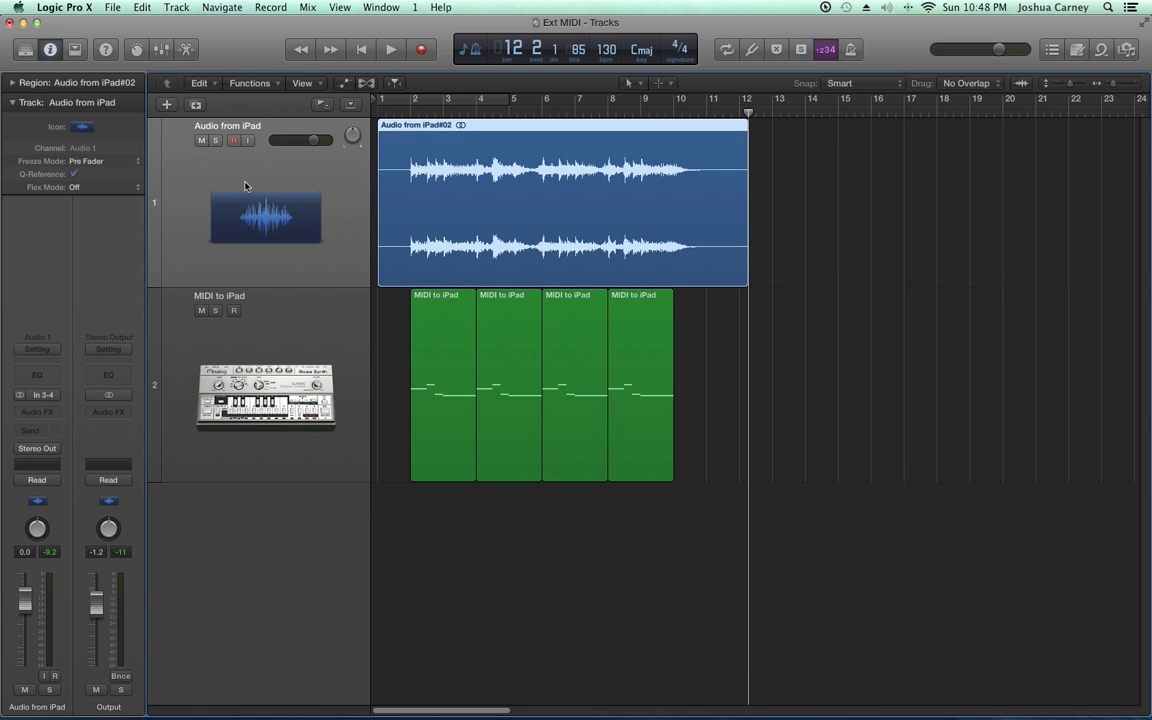
{"action": "key", "text": "Delete"}
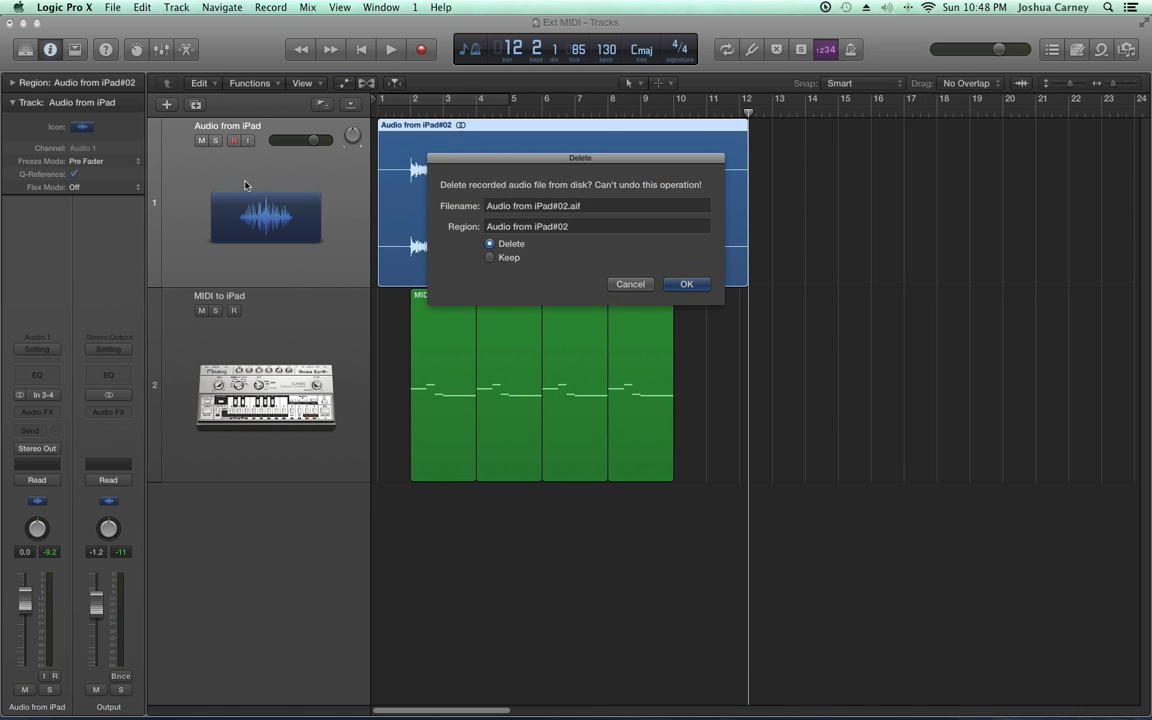
{"action": "key", "text": "Return"}
{"action": "key", "text": "super+BackSpace"}
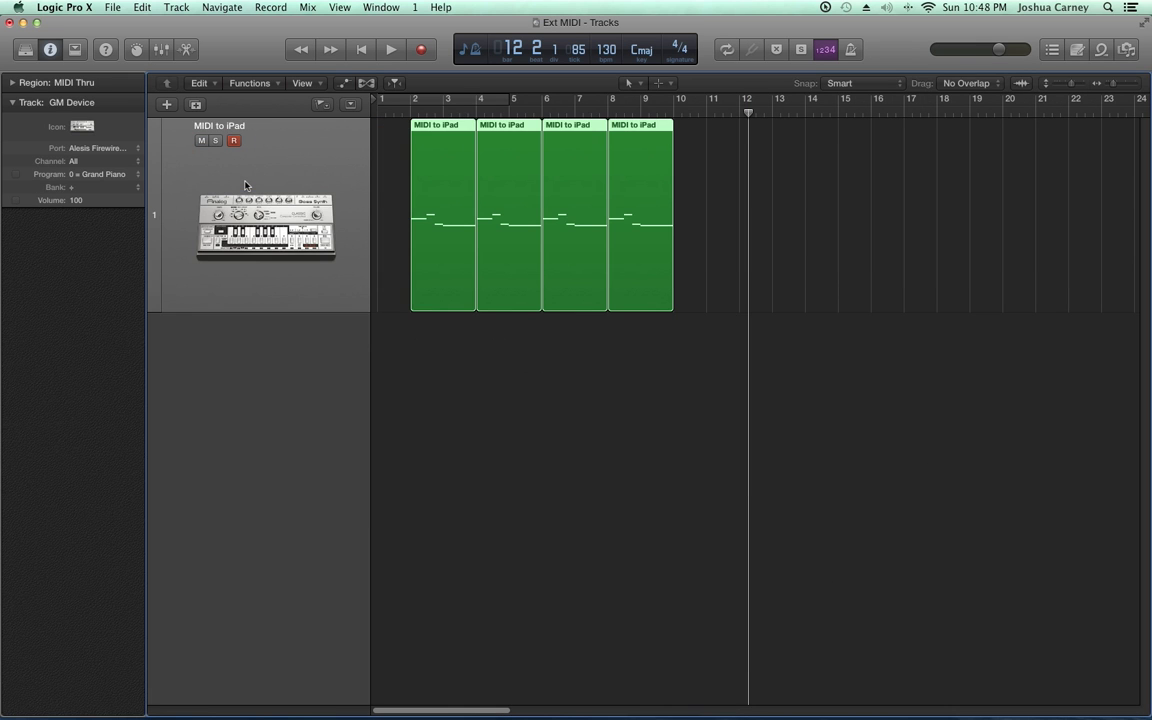
{"action": "key", "text": "Return"}
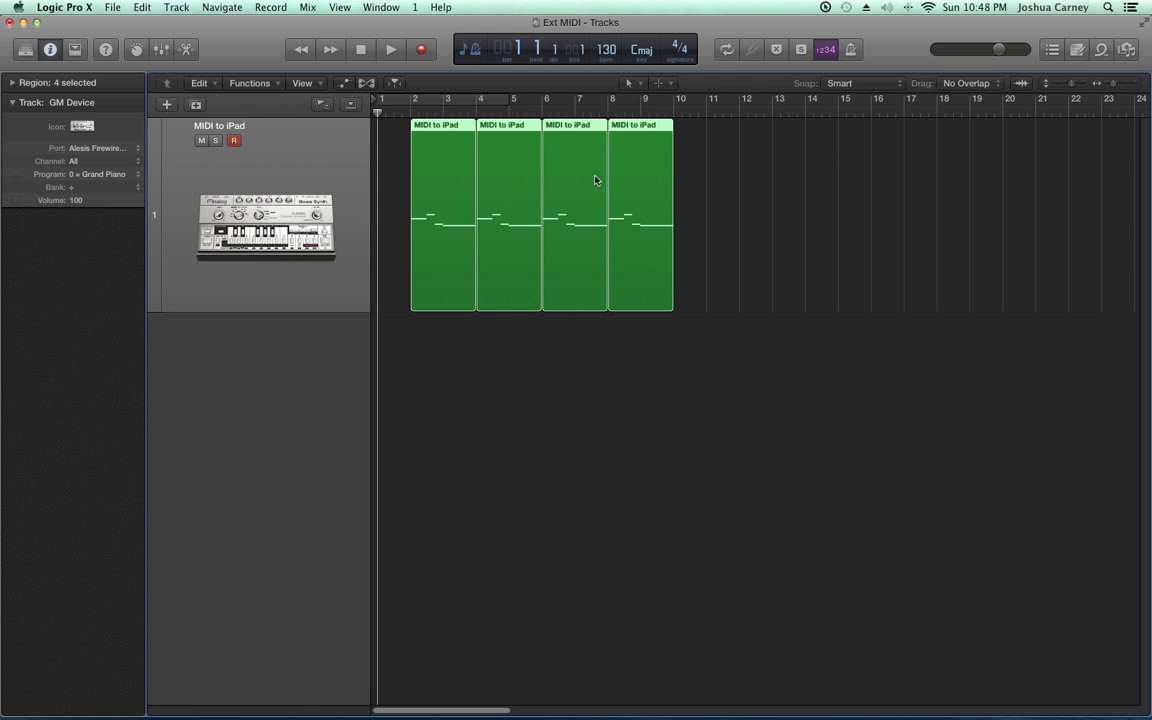
In the Mixer, rename the Aux 2 channel to 'from iPad'.
{"action": "key", "text": "x"}
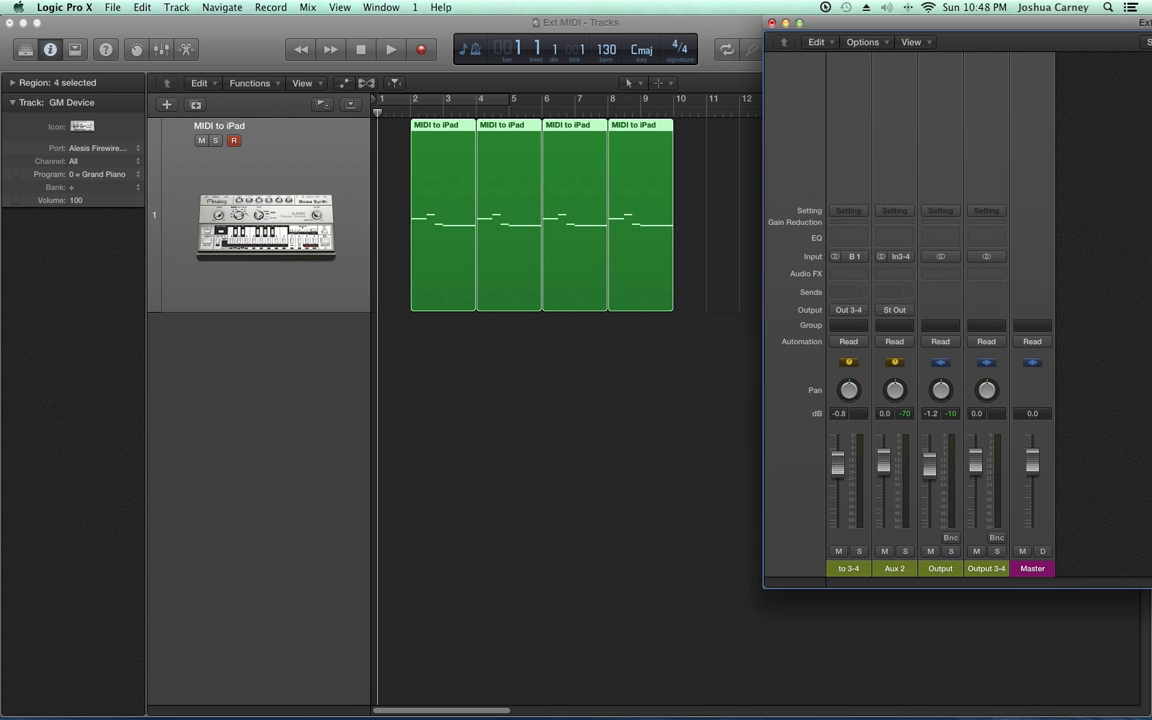
{"action": "left_click", "coordinate": [903, 572]}
{"action": "double_click", "coordinate": [903, 572]}
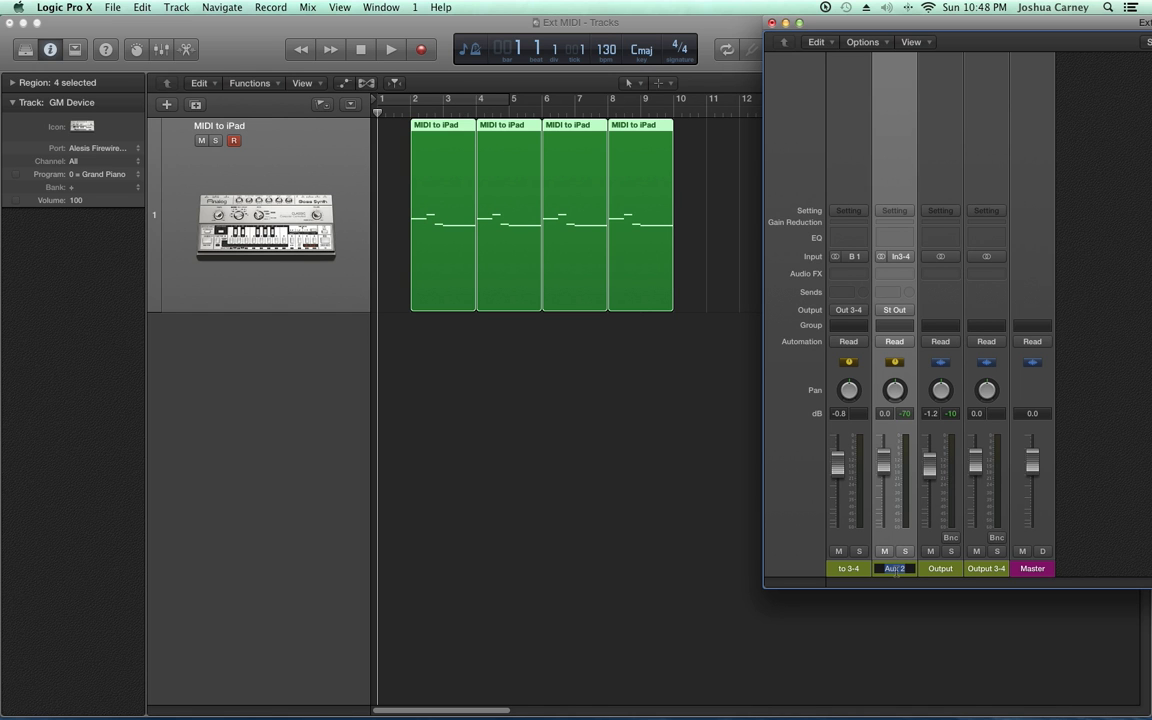
{"action": "type", "text": "from iPad"}
{"action": "key", "text": "Return"}
Add a Bus 1 send at 0.0 dB on the from iPad channel and start playback.
{"action": "left_click", "coordinate": [888, 292]}
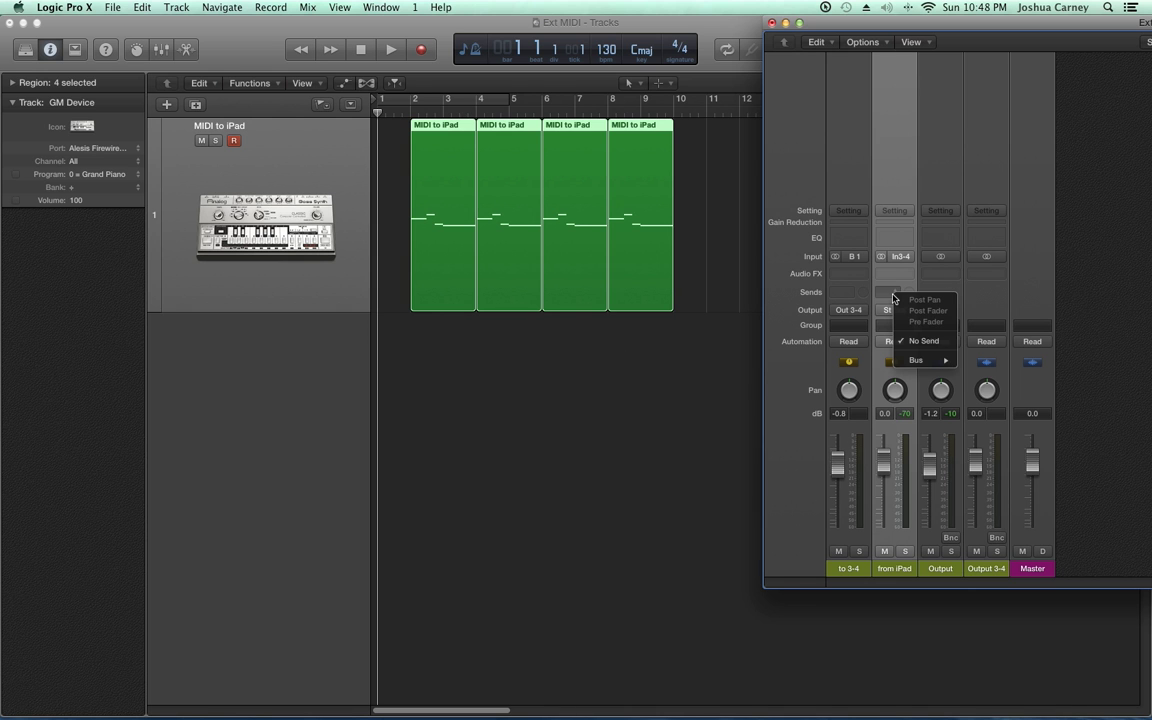
{"action": "mouse_move", "coordinate": [917, 362]}
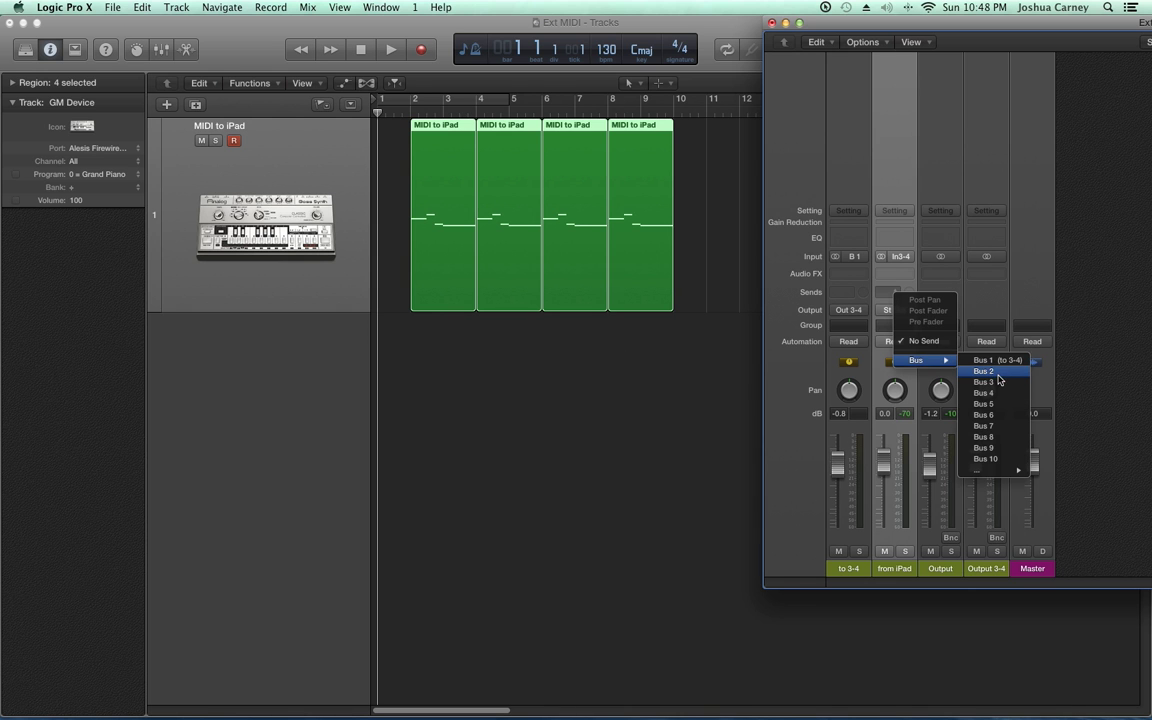
{"action": "left_click", "coordinate": [998, 360]}
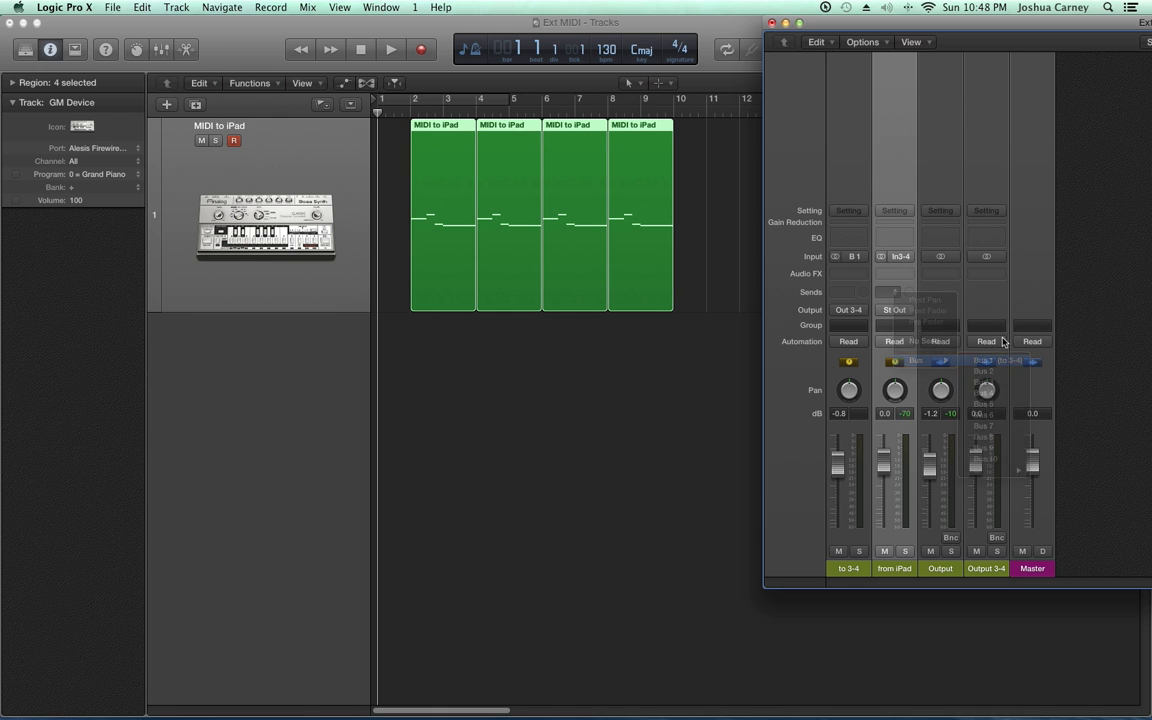
{"action": "left_click_drag", "start_coordinate": [908, 285], "coordinate": [908, 300]}
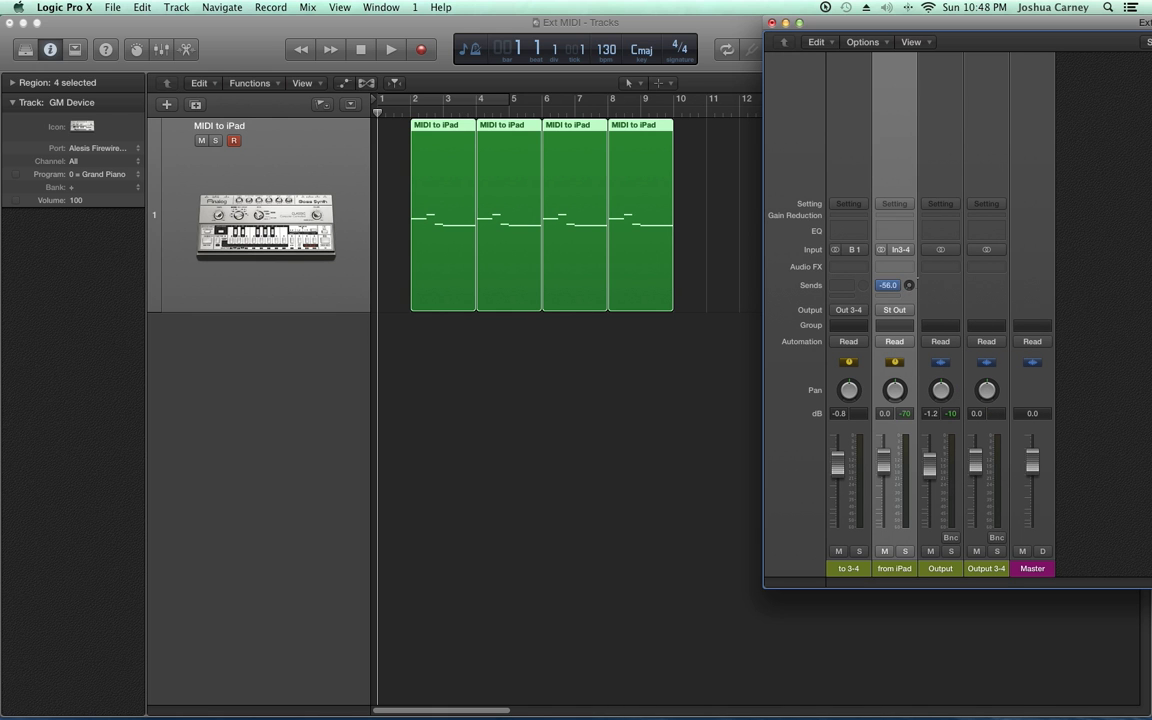
{"action": "left_click", "coordinate": [907, 286], "text": "alt"}
{"action": "key", "text": "space"}
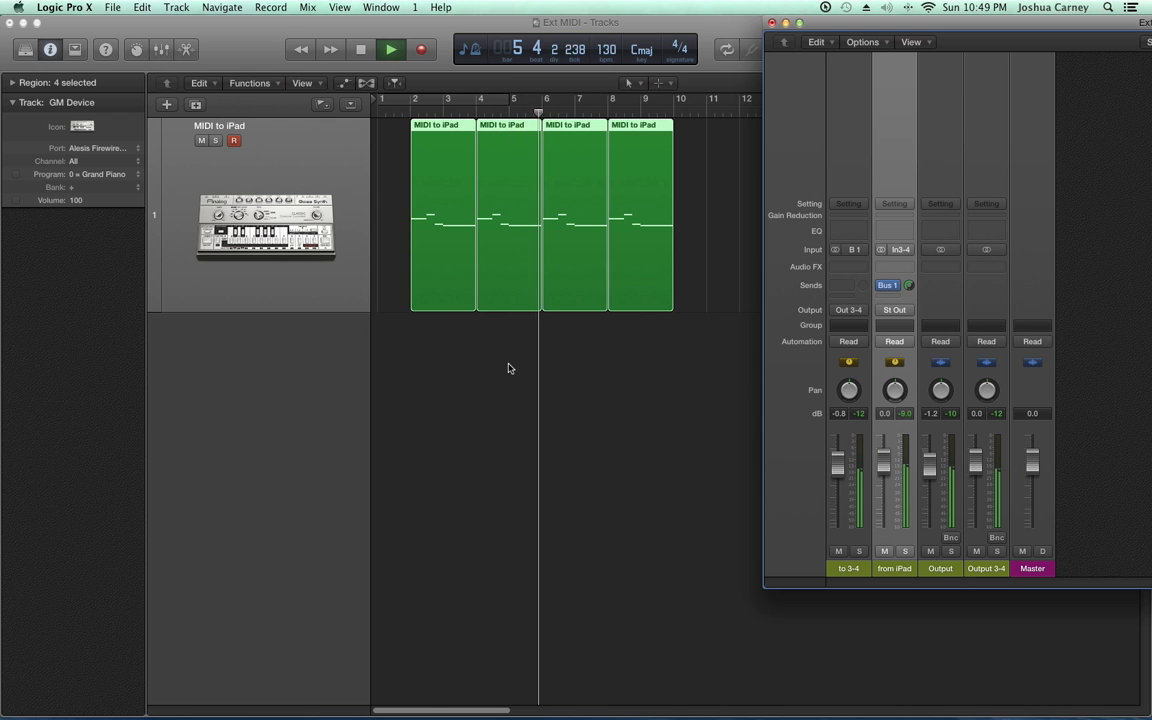
Stop playback, return the playhead to bar 1 and bring the Tracks window back in front.
{"action": "key", "text": "space"}
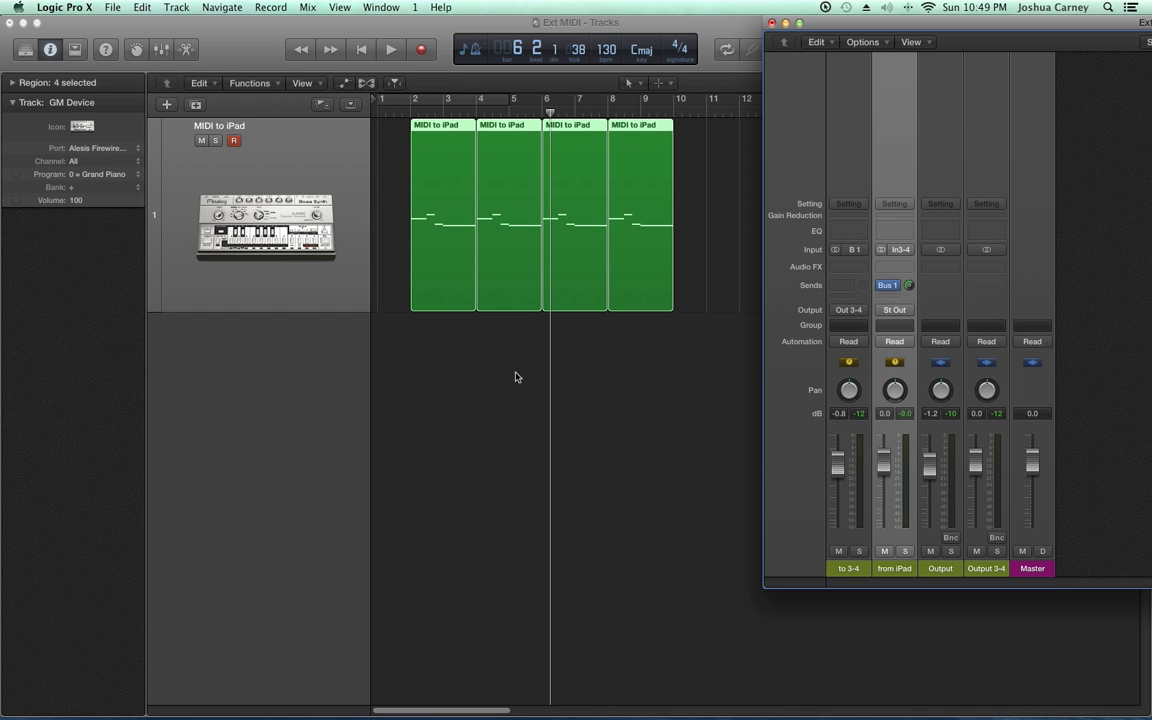
{"action": "key", "text": "Return"}
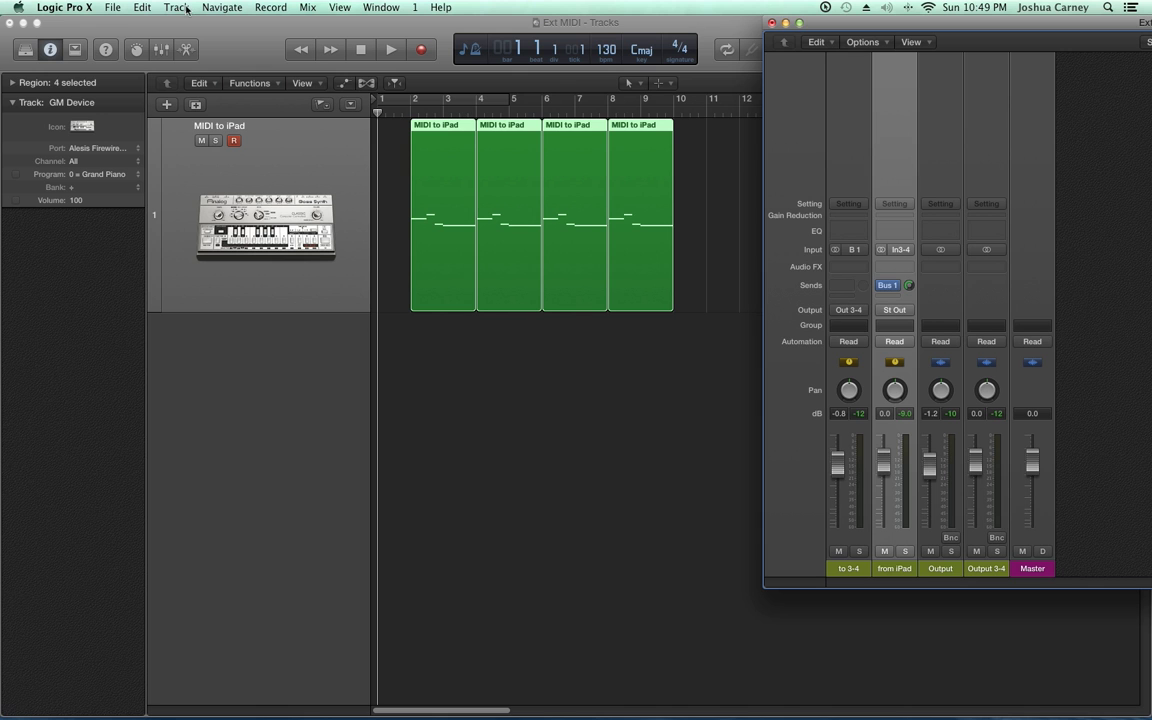
{"action": "left_click", "coordinate": [695, 27]}
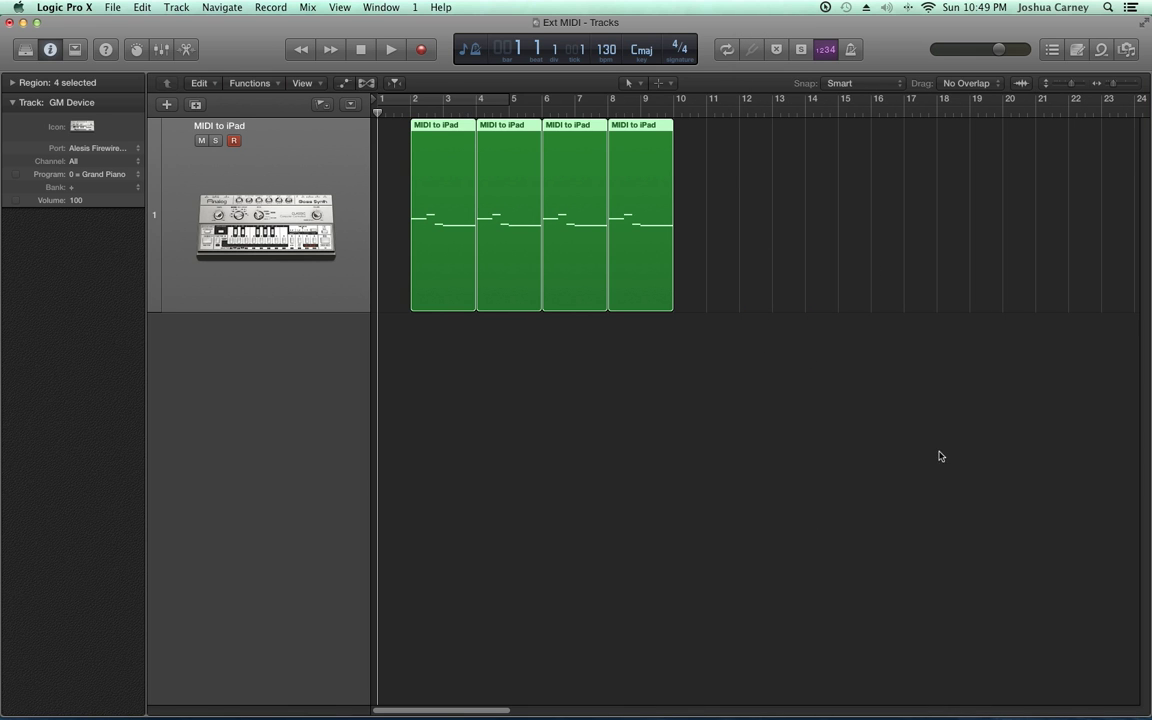
{"action": "left_click", "coordinate": [111, 7]}
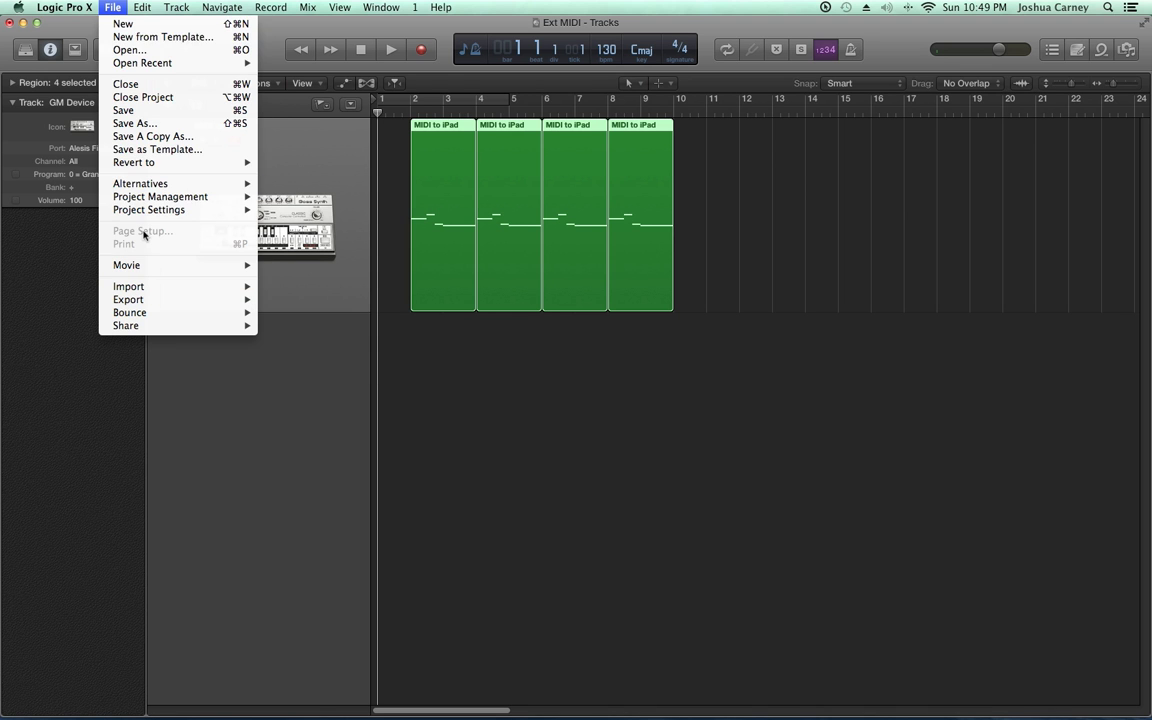
{"action": "mouse_move", "coordinate": [127, 210]}
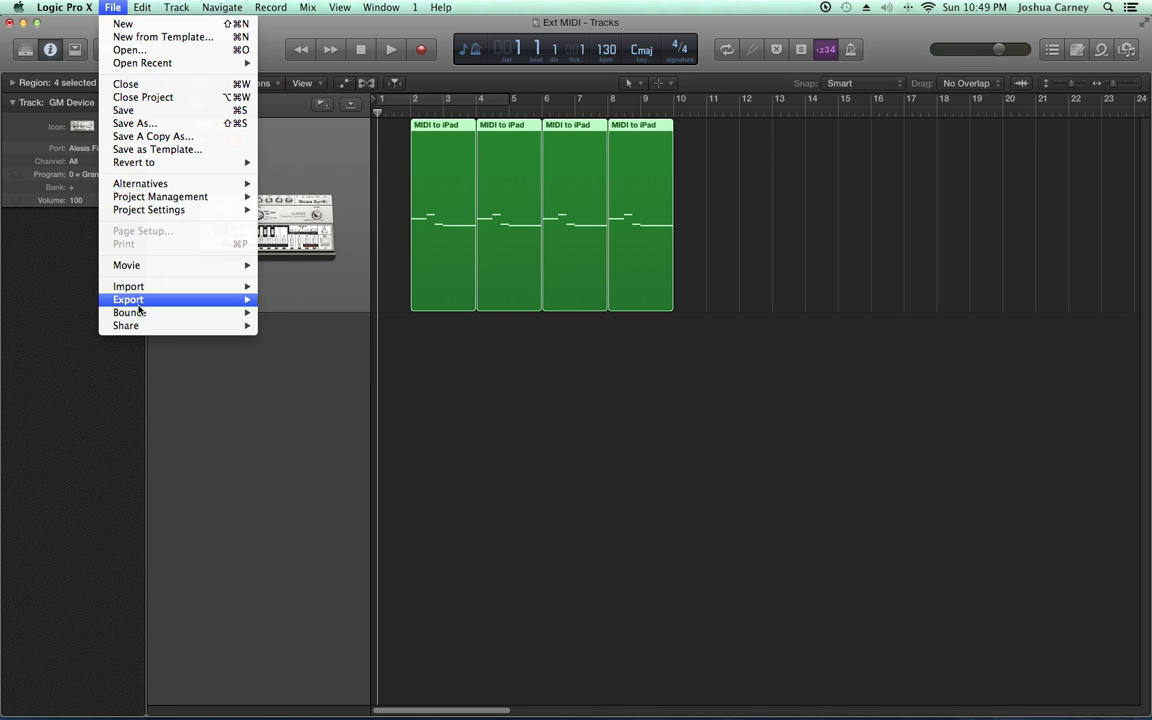
{"action": "mouse_move", "coordinate": [131, 314]}
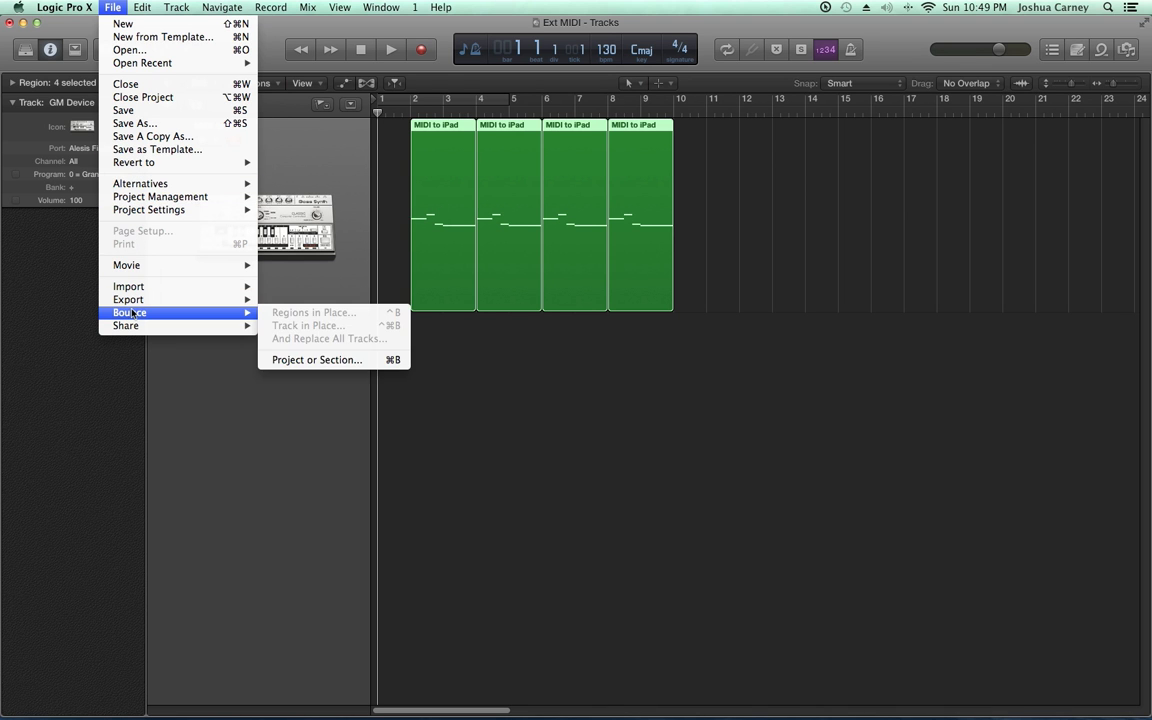
{"action": "left_click", "coordinate": [301, 360]}
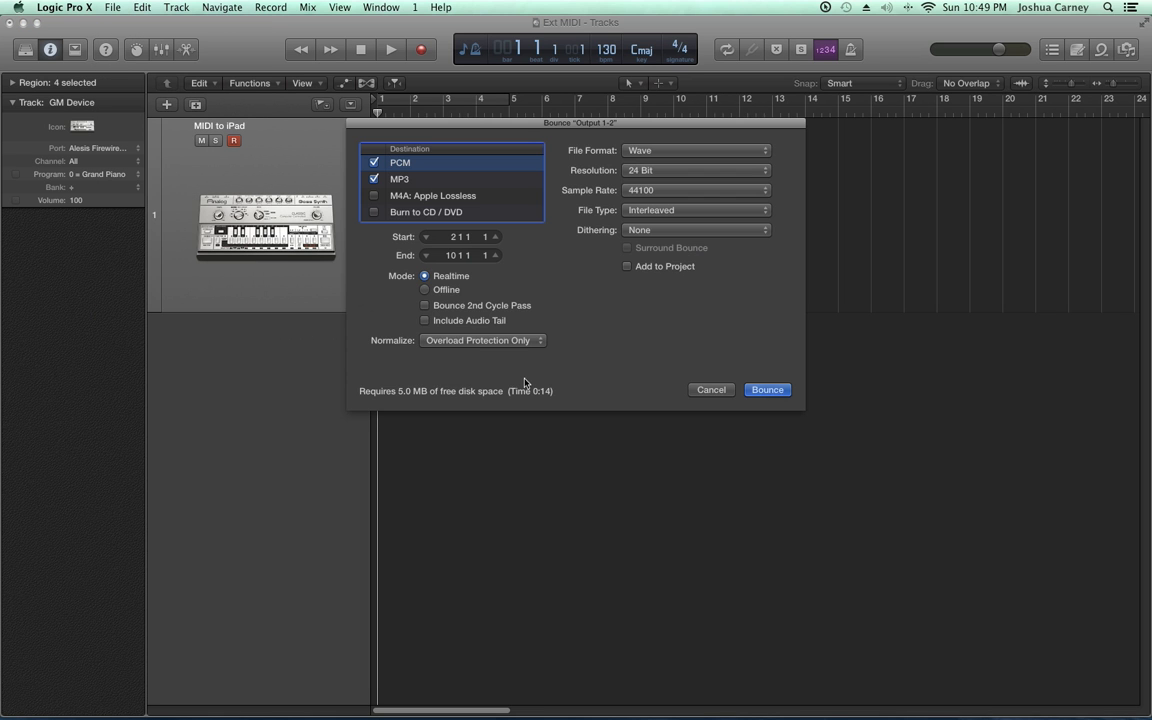
{"action": "left_click_drag", "start_coordinate": [472, 121], "coordinate": [558, 144]}
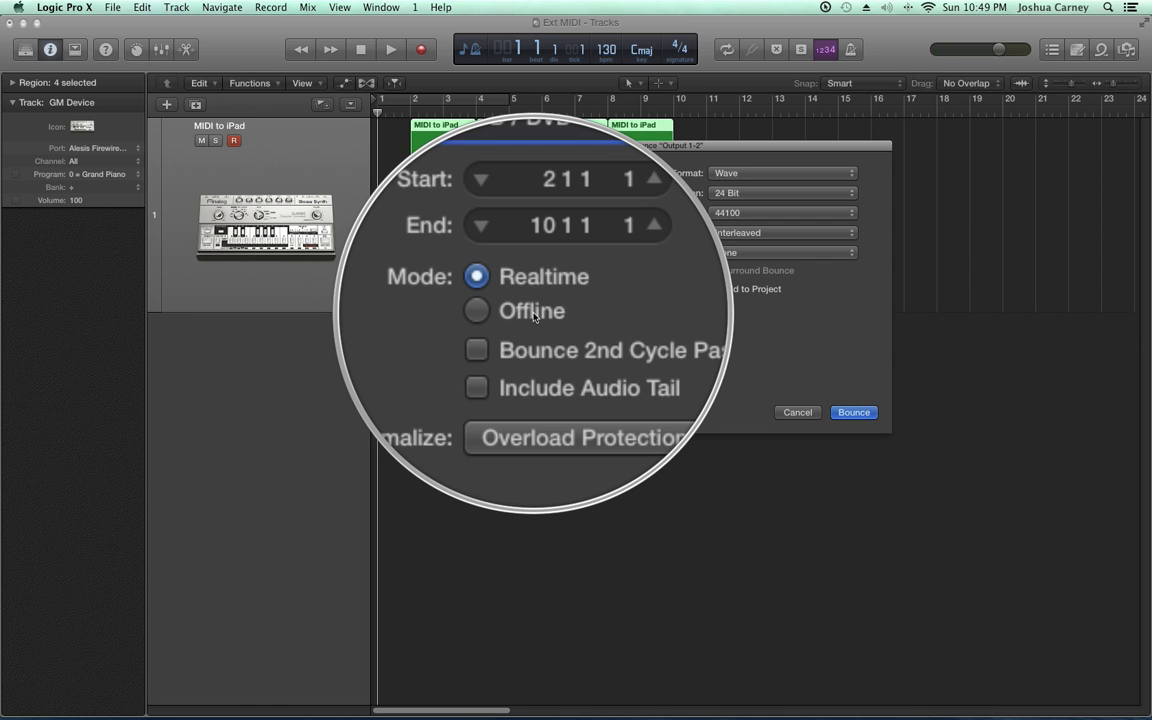
{"action": "left_click", "coordinate": [515, 312]}
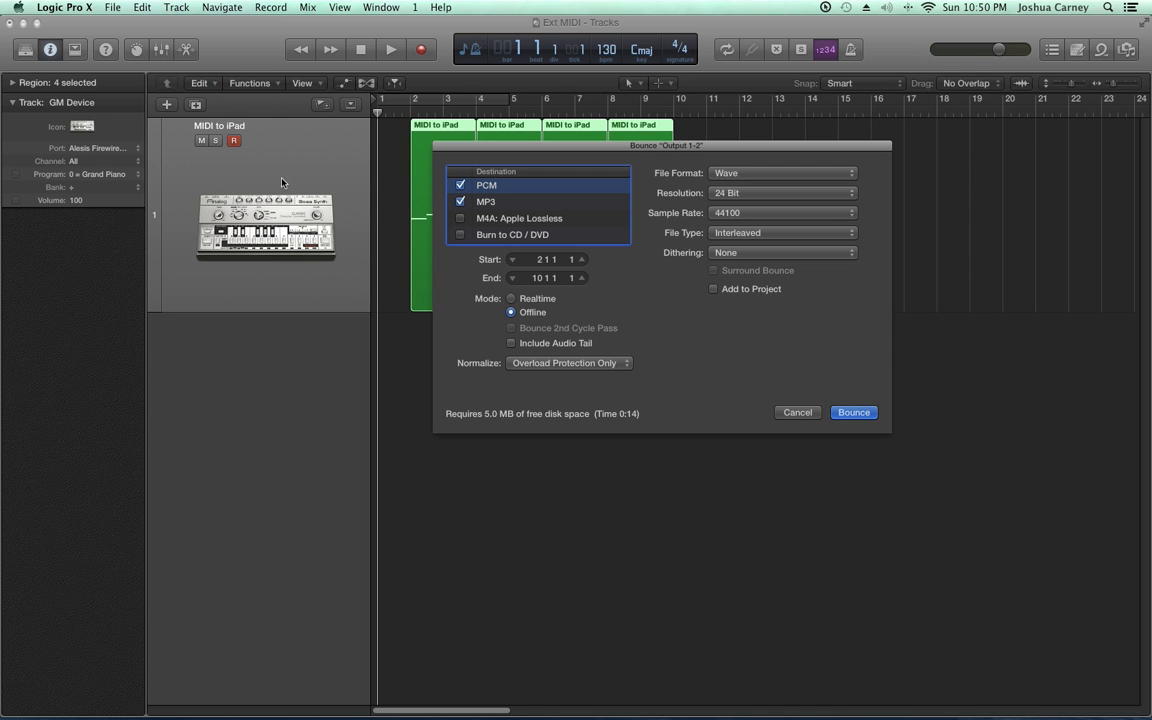
{"action": "left_click", "coordinate": [540, 300]}
{"action": "left_click", "coordinate": [795, 412]}
{"action": "left_click", "coordinate": [757, 396]}
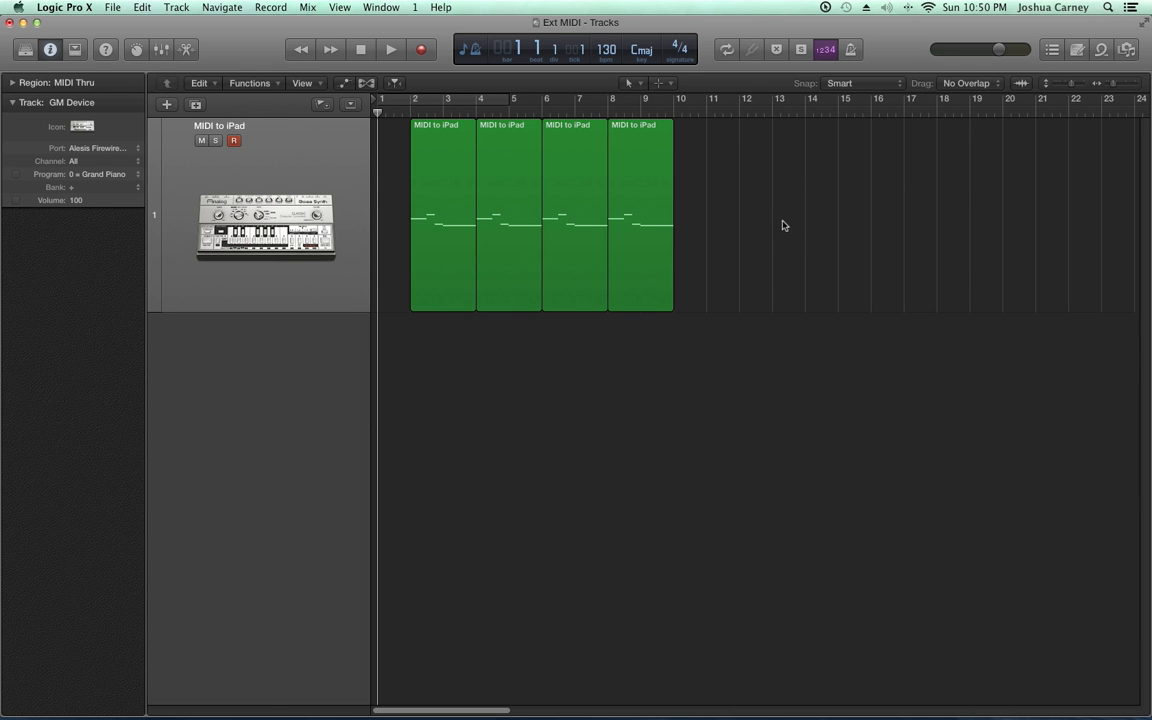
Mute the MIDI to iPad track with its M button.
{"action": "left_click", "coordinate": [201, 140]}
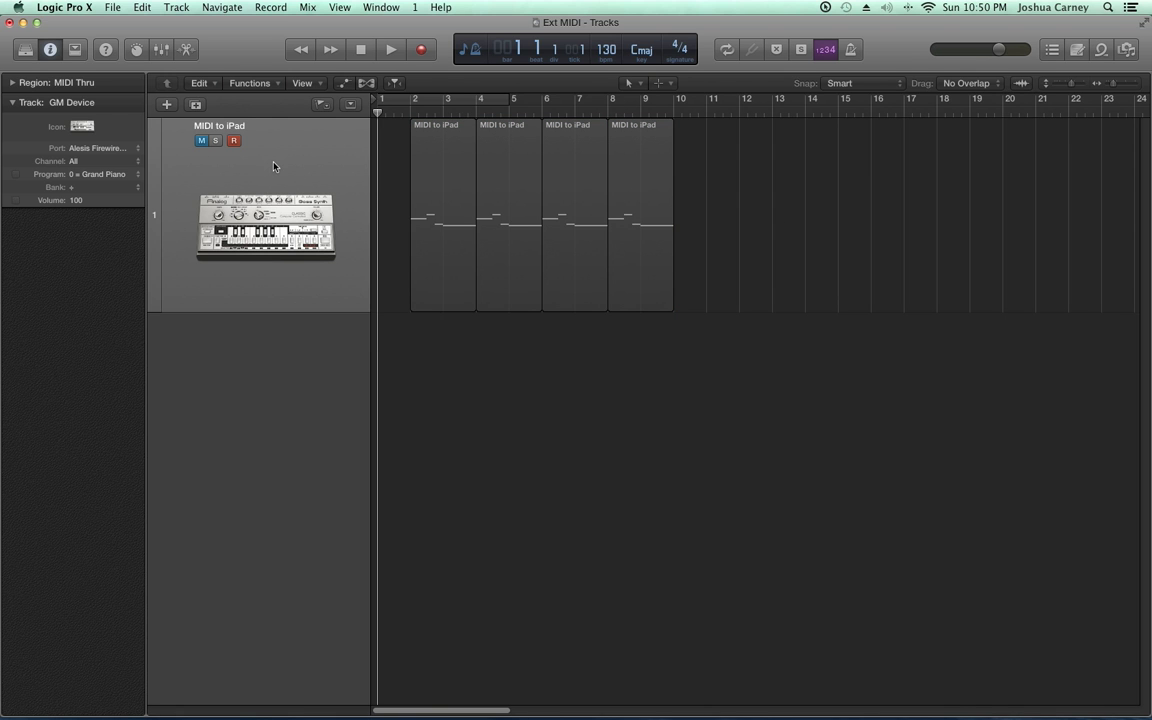